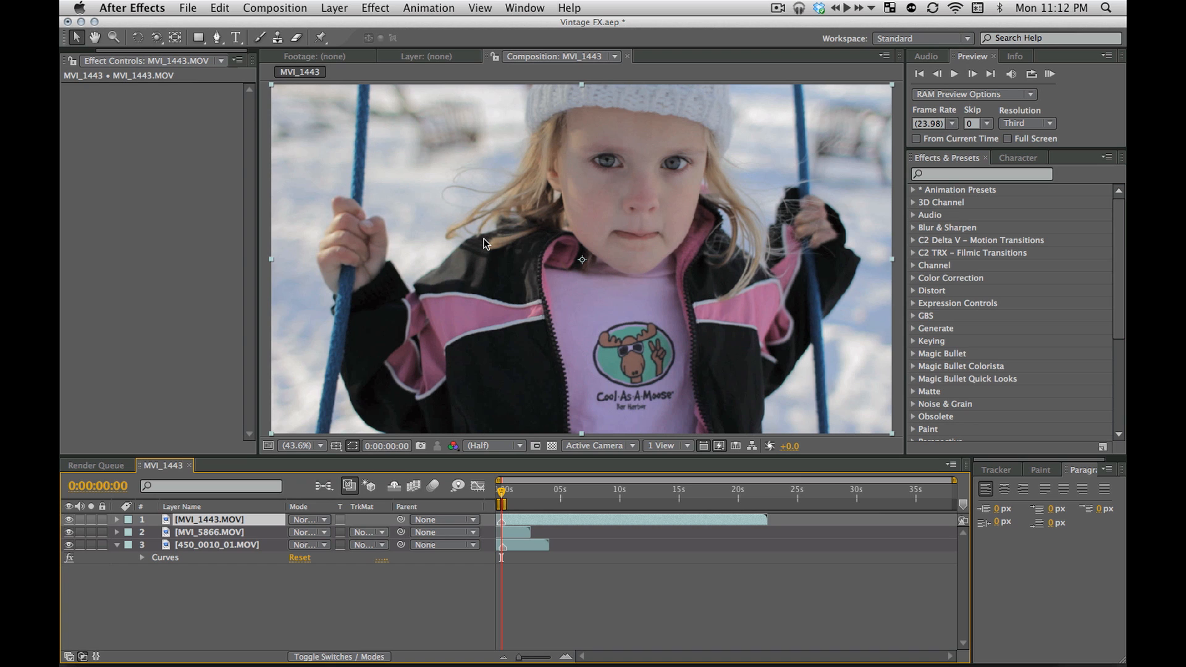
Add a new adjustment layer above the three video clips in the MVI_1443 composition
{"action": "left_click", "coordinate": [539, 599]}
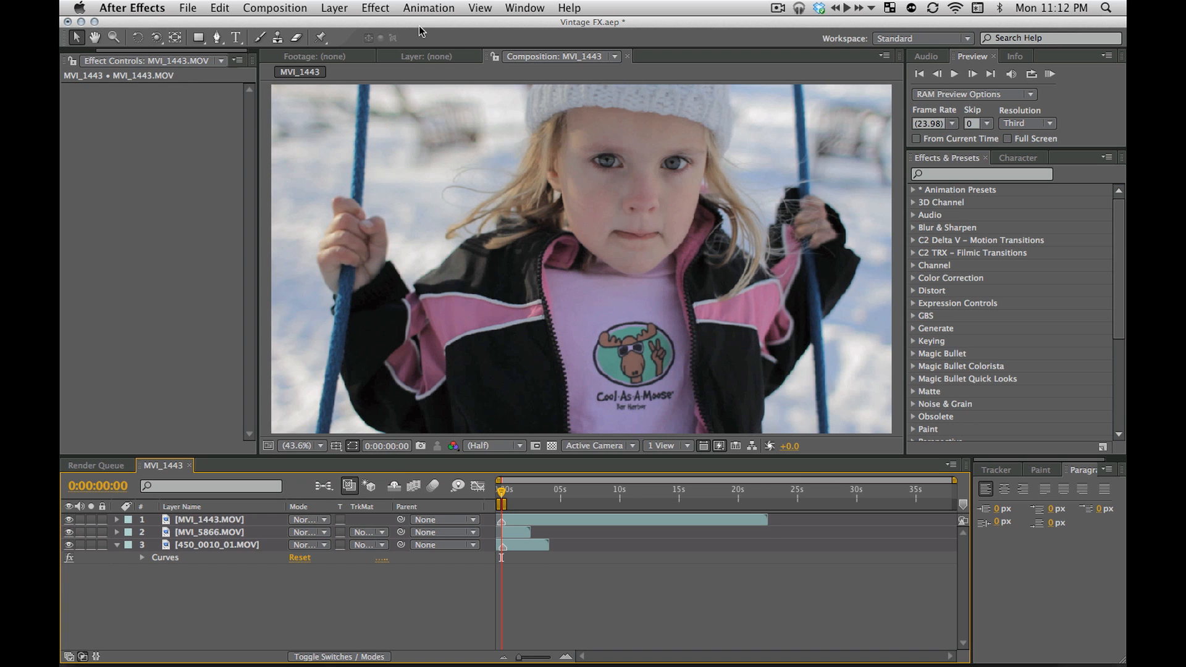
{"action": "left_click", "coordinate": [343, 9]}
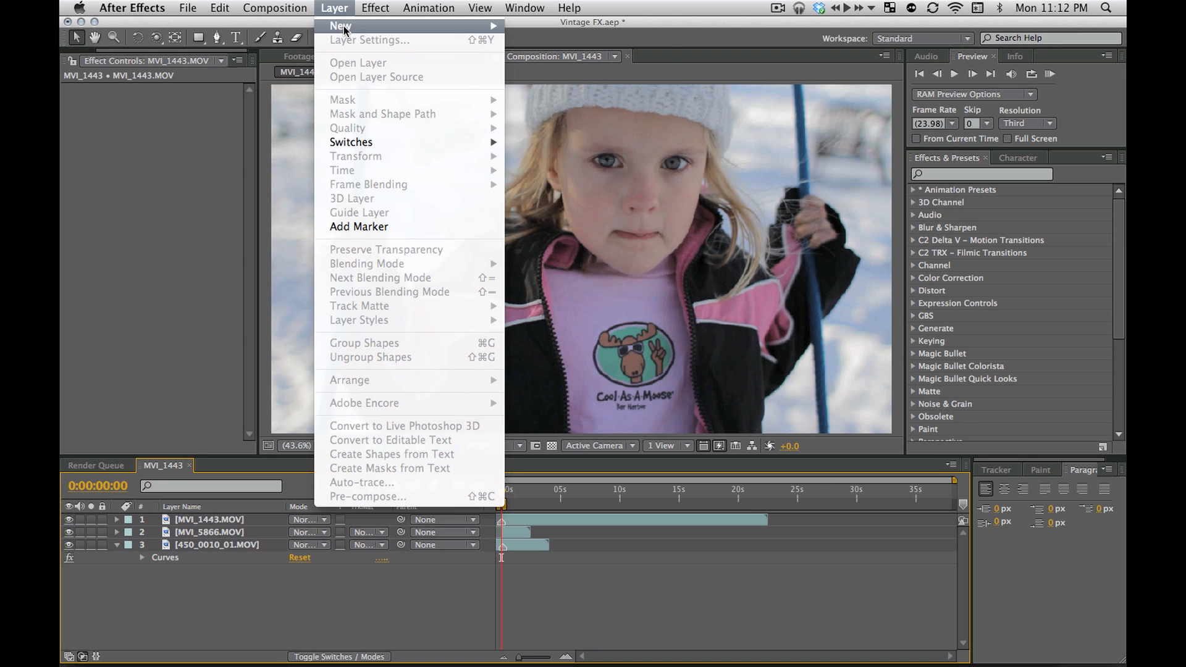
{"action": "mouse_move", "coordinate": [344, 27]}
{"action": "left_click", "coordinate": [544, 115]}
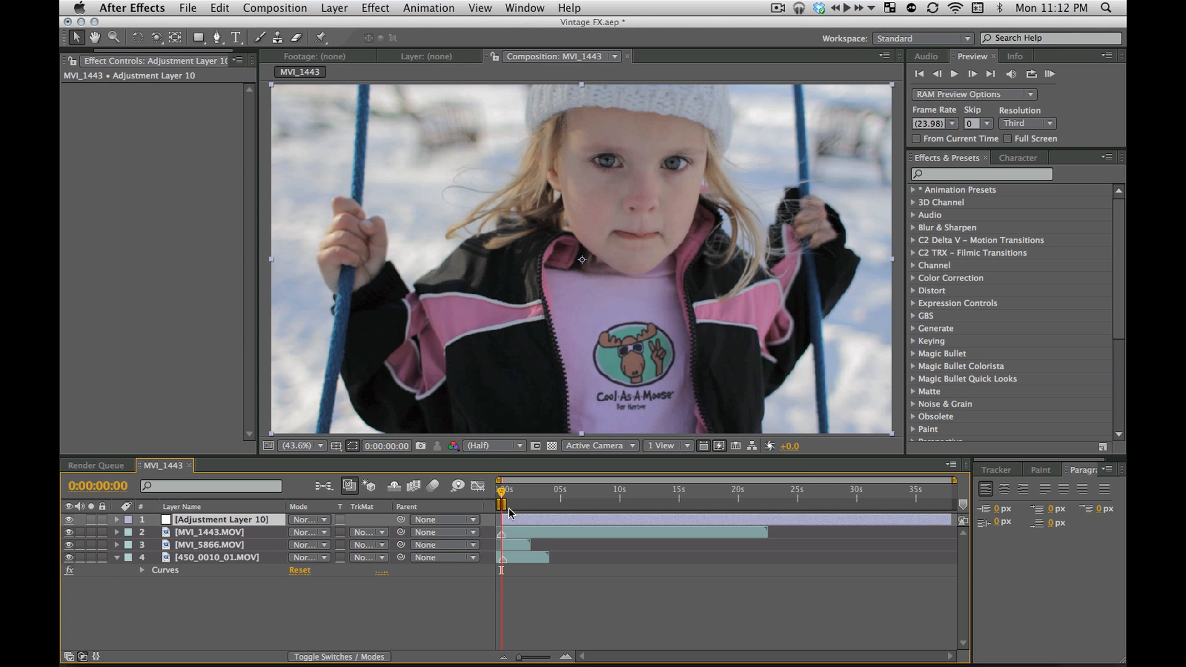
Expand the Vintage FX folder in the animation presets and look through its list down to the Standard presets
{"action": "left_click", "coordinate": [914, 190]}
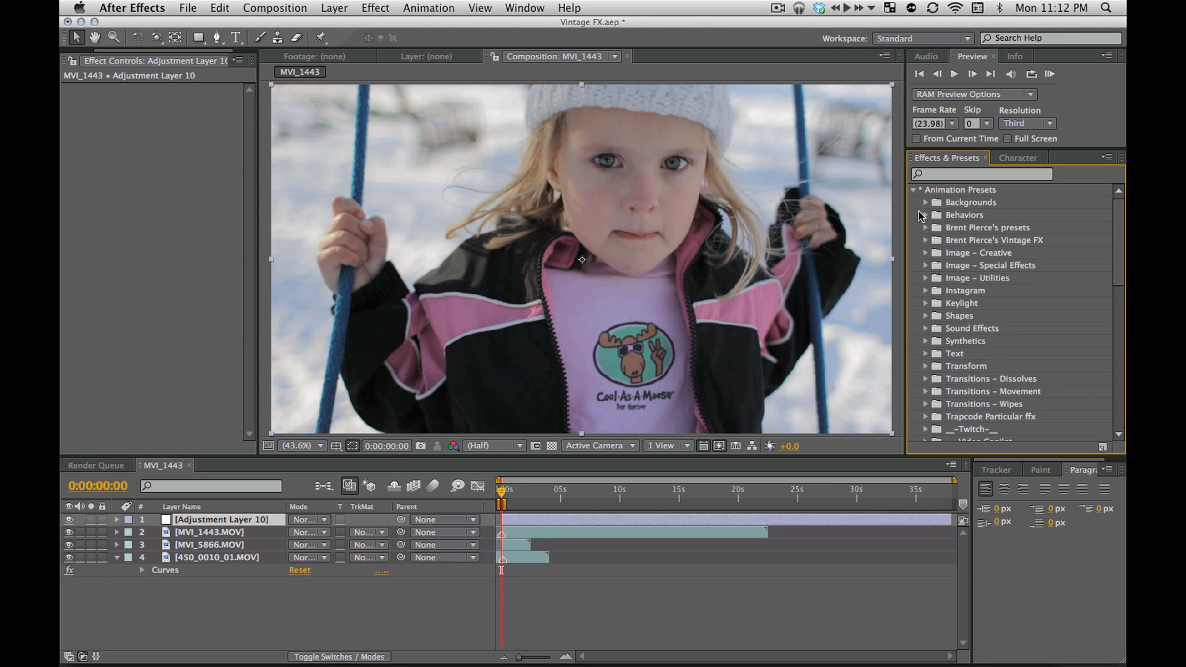
{"action": "left_click", "coordinate": [925, 241]}
{"action": "left_click_drag", "start_coordinate": [994, 464], "coordinate": [996, 662]}
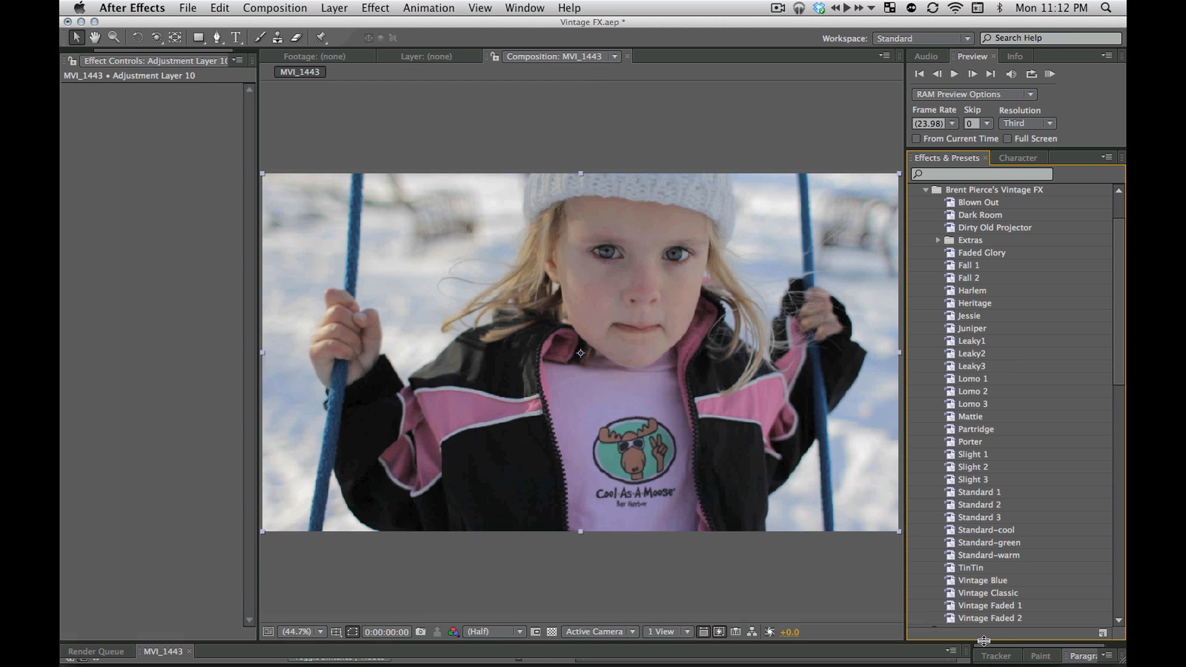
{"action": "left_click_drag", "start_coordinate": [983, 641], "coordinate": [992, 462]}
{"action": "scroll", "coordinate": [1018, 303], "scroll_direction": "down", "scroll_amount": 8}
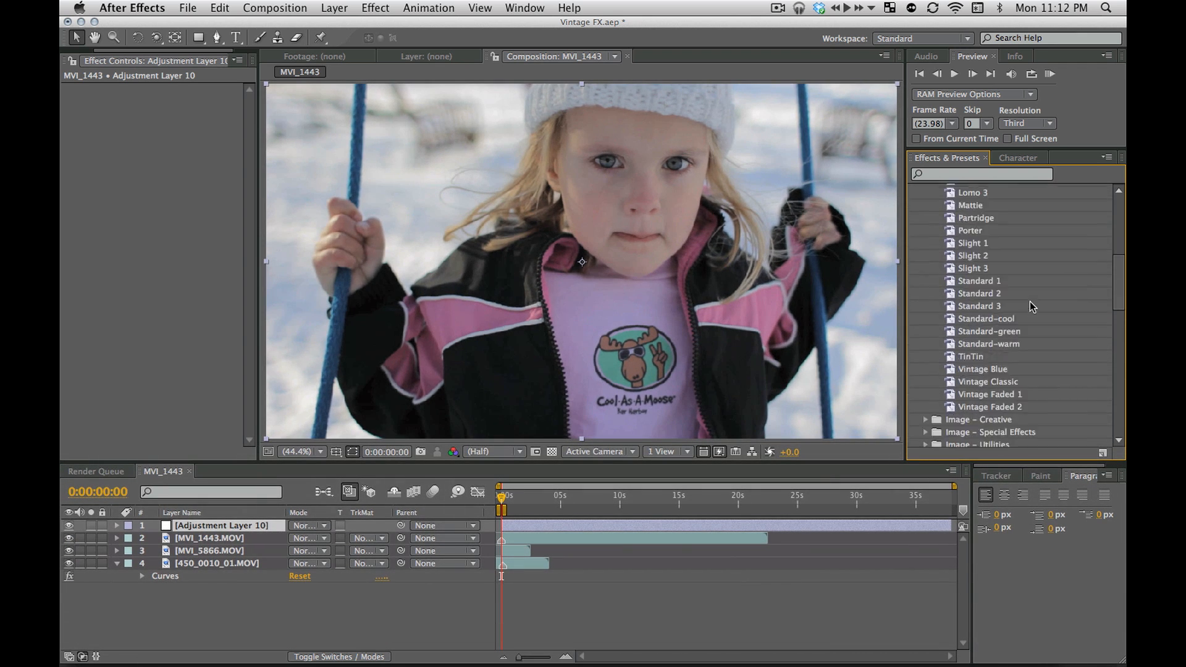
Try the Standard 2, Standard 3 and TinTin presets one after another on the adjustment layer, removing each one
{"action": "left_click", "coordinate": [976, 282]}
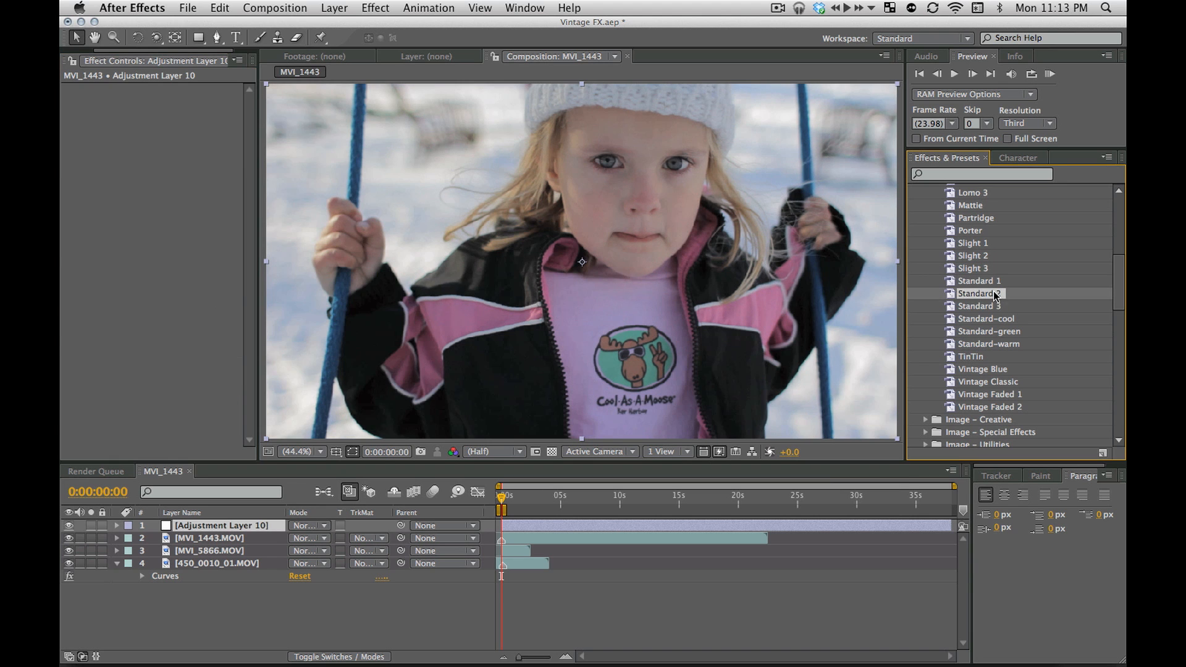
{"action": "left_click_drag", "start_coordinate": [991, 295], "coordinate": [794, 326]}
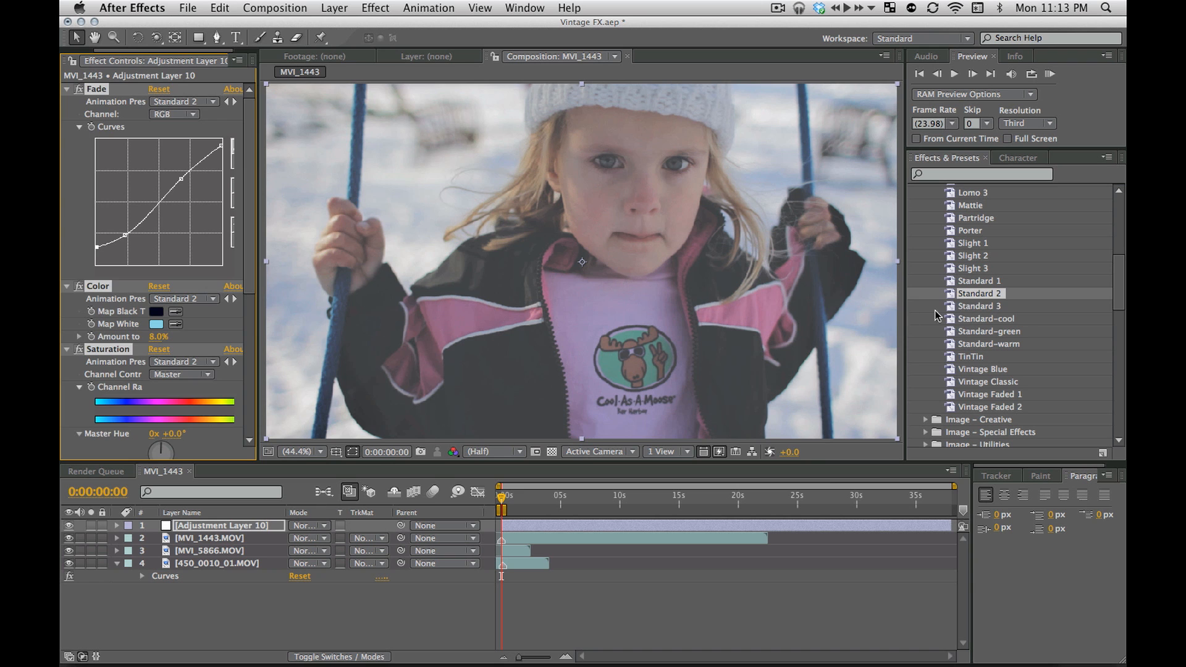
{"action": "left_click_drag", "start_coordinate": [976, 307], "coordinate": [828, 307]}
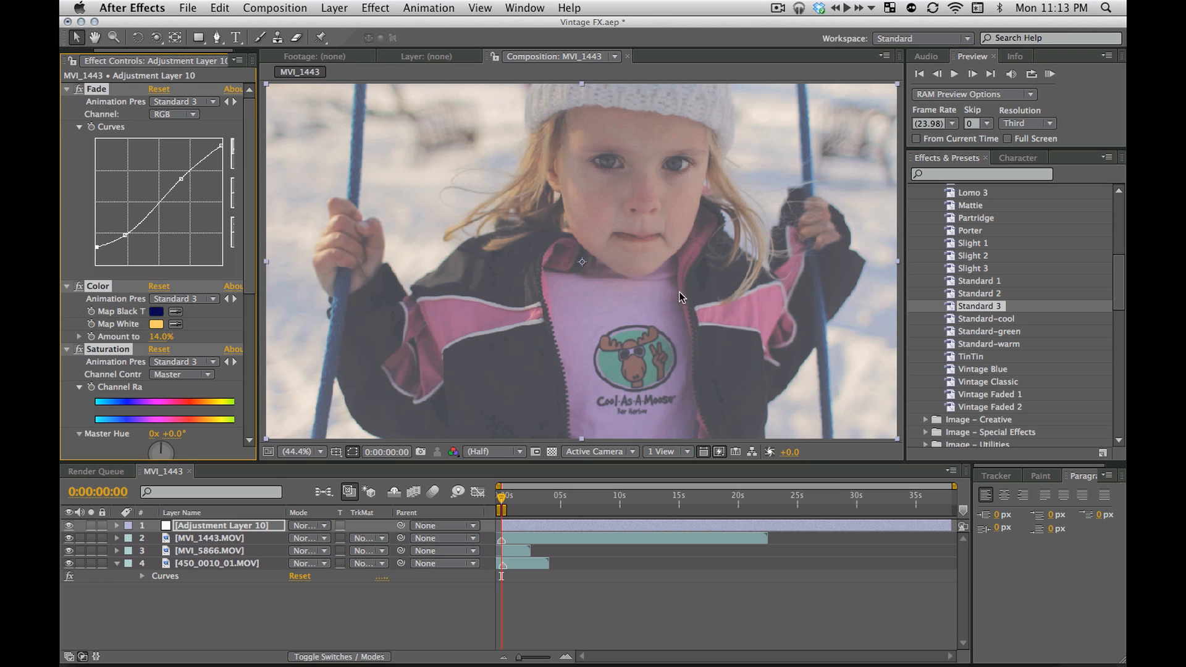
{"action": "key", "text": "super+z"}
{"action": "left_click_drag", "start_coordinate": [984, 356], "coordinate": [807, 344]}
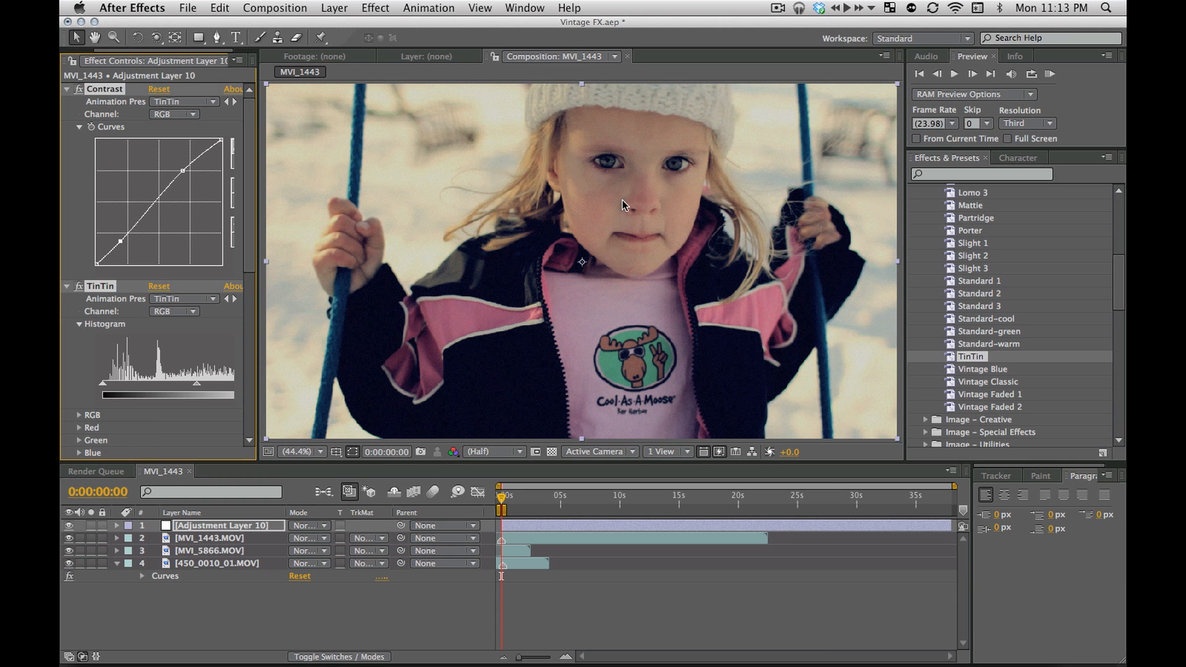
{"action": "key", "text": "Delete"}
Try the Lomo 1, Lomo 2 and Lomo 3 presets in turn on the adjustment layer, undoing each one
{"action": "scroll", "coordinate": [1021, 320], "scroll_direction": "up", "scroll_amount": 3}
{"action": "scroll", "coordinate": [1022, 320], "scroll_direction": "up", "scroll_amount": 2}
{"action": "left_click_drag", "start_coordinate": [974, 267], "coordinate": [767, 261]}
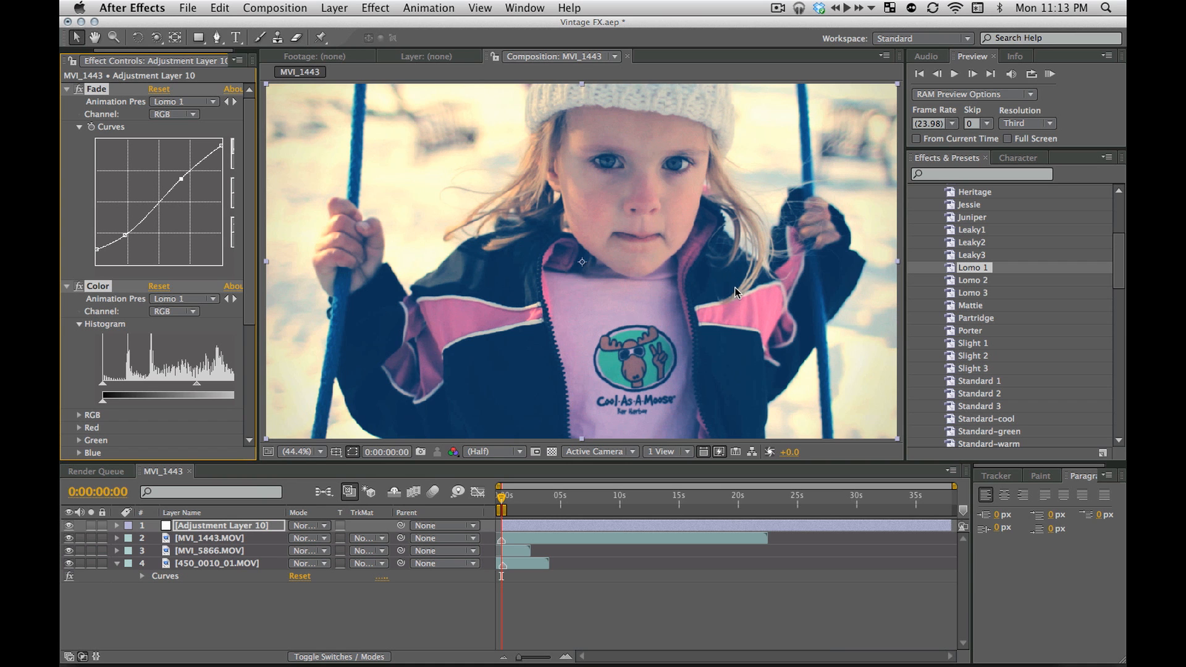
{"action": "double_click", "coordinate": [970, 280]}
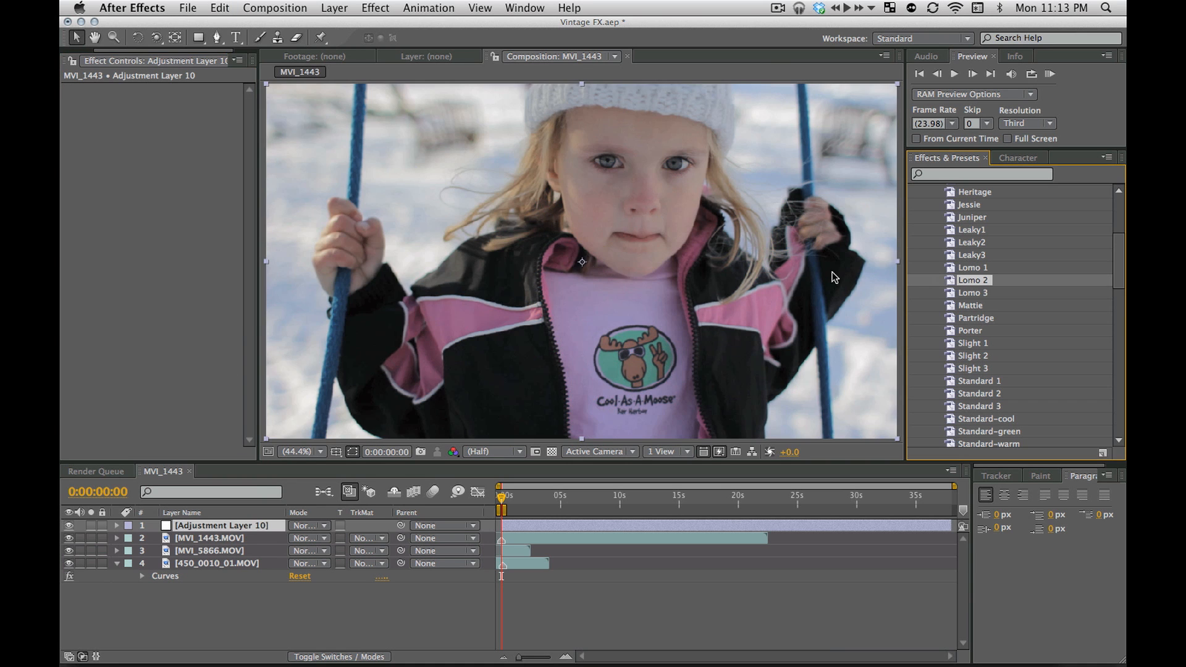
{"action": "key", "text": "super+z"}
{"action": "double_click", "coordinate": [971, 293]}
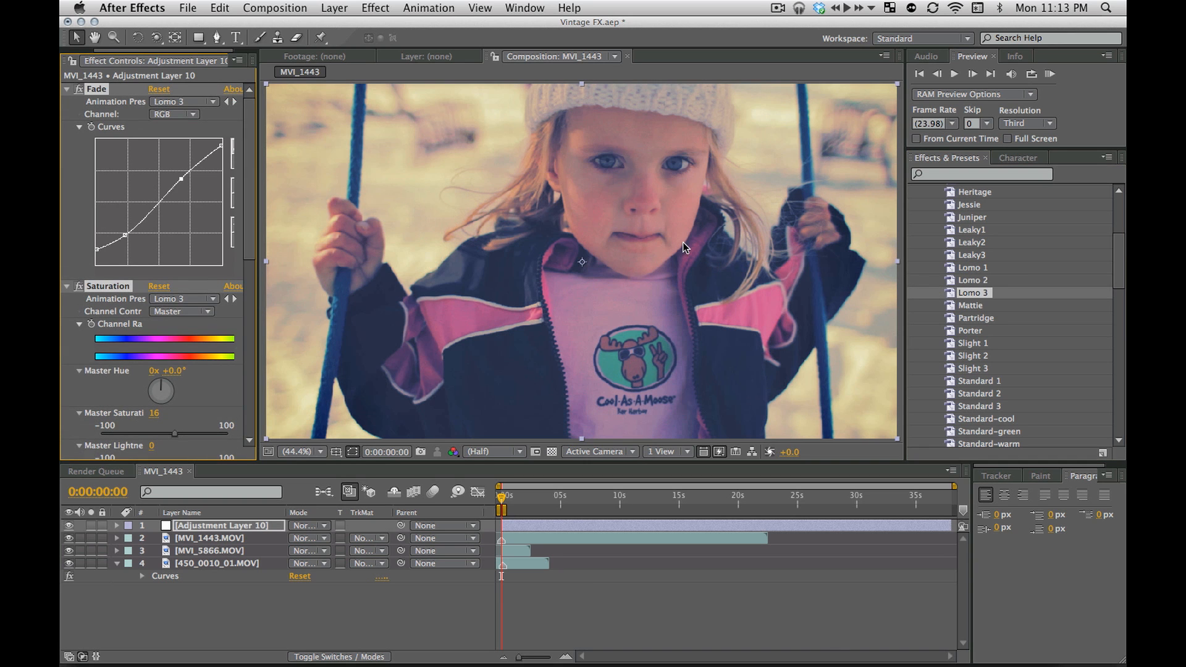
{"action": "key", "text": "super+z"}
Apply the Juniper preset to the adjustment layer and hide MVI_1443.MOV and MVI_5866.MOV to compare the look on each clip
{"action": "scroll", "coordinate": [1008, 313], "scroll_direction": "up", "scroll_amount": 3}
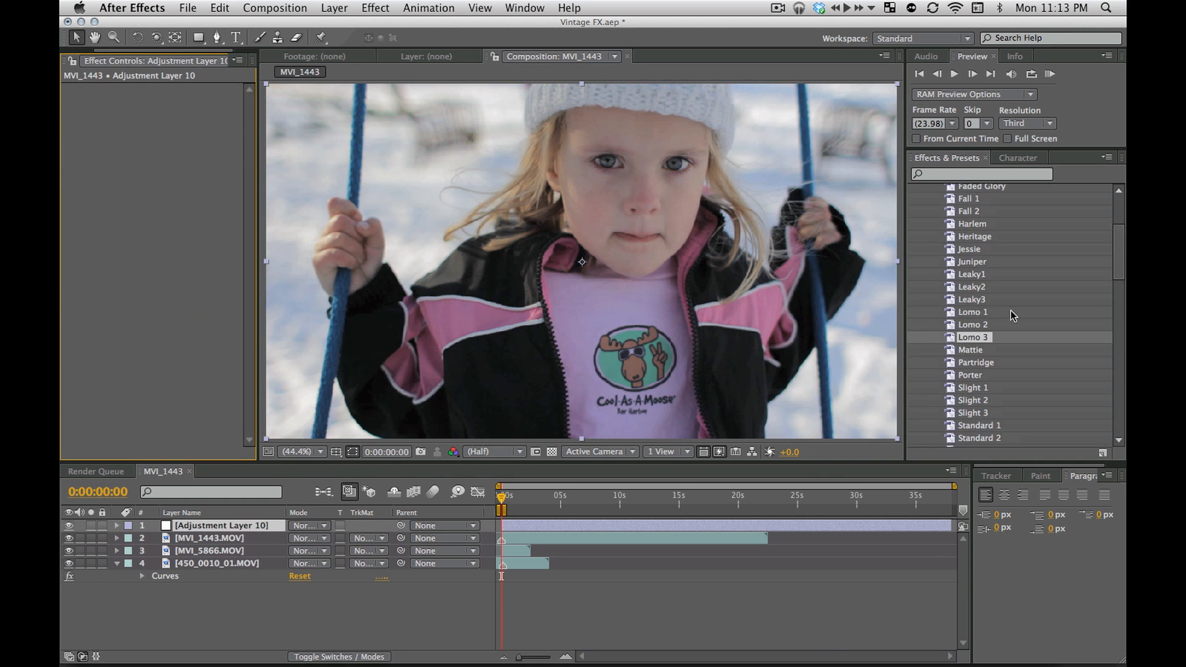
{"action": "double_click", "coordinate": [979, 262]}
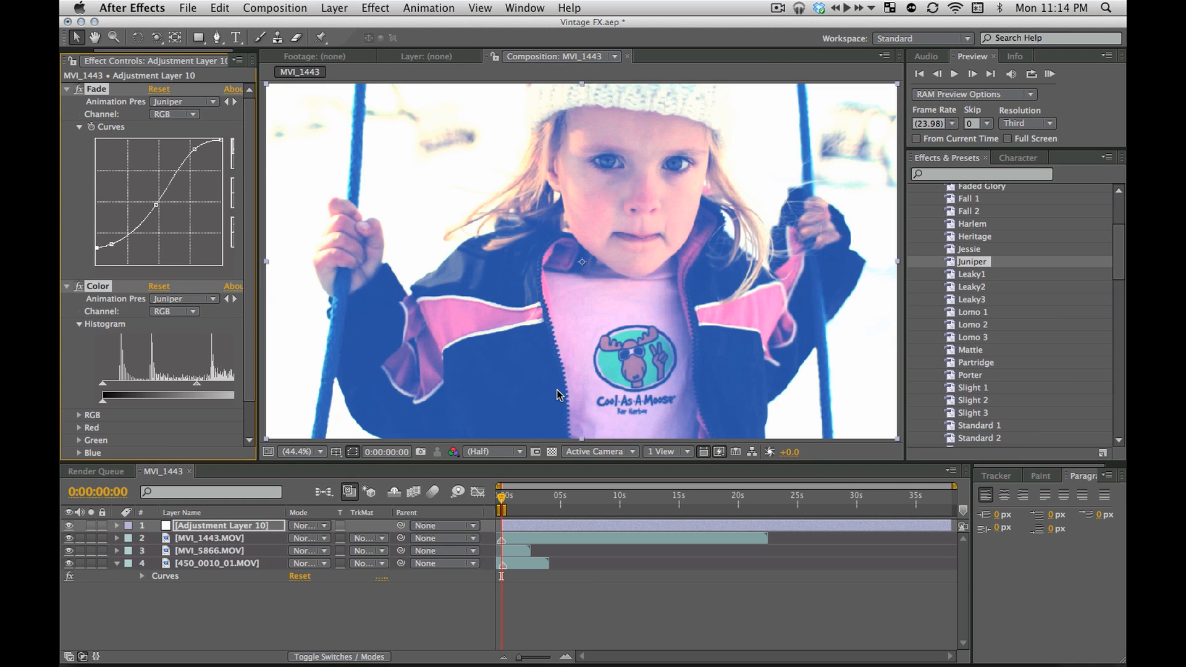
{"action": "left_click", "coordinate": [70, 539]}
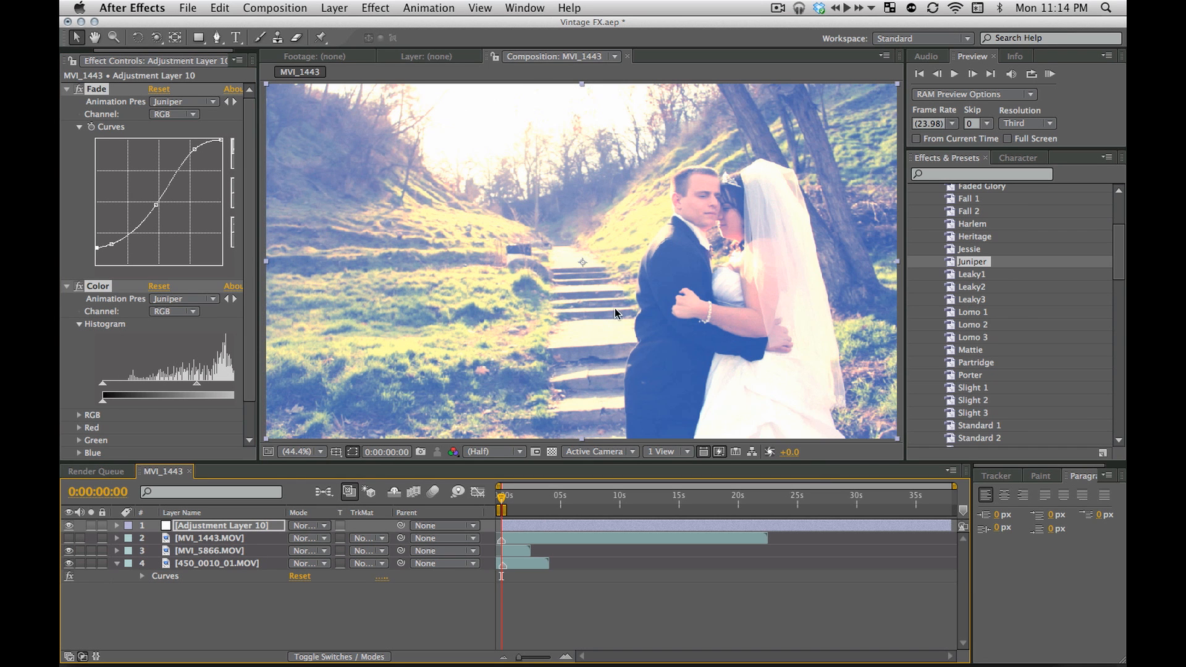
{"action": "left_click", "coordinate": [69, 550]}
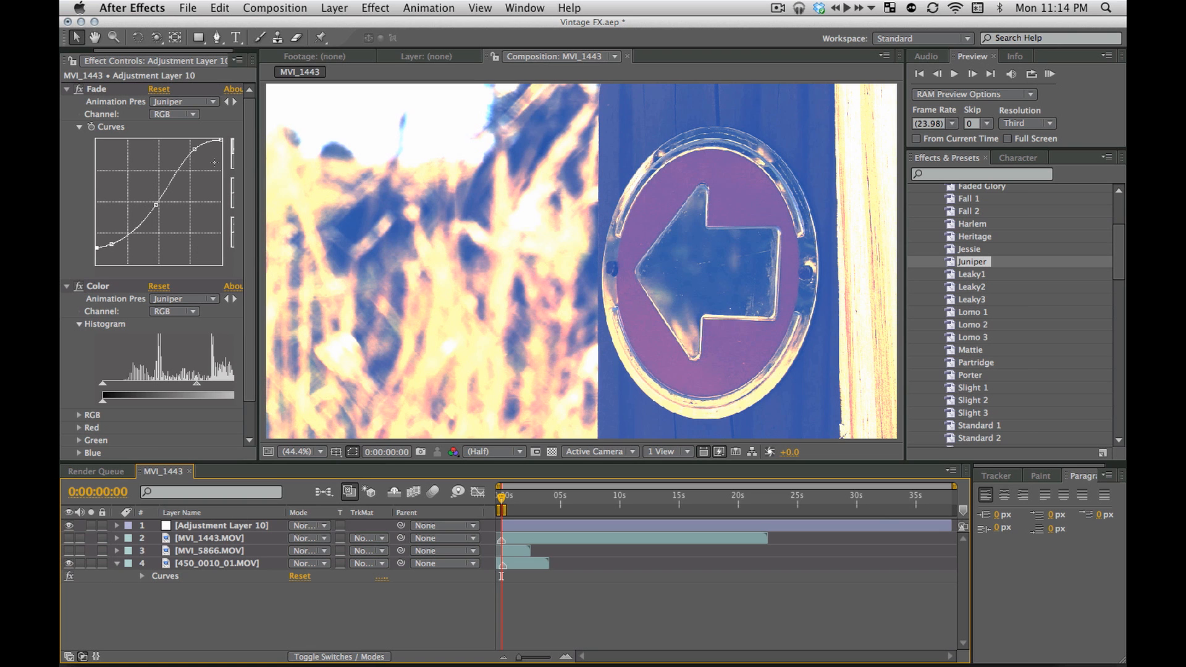
Delete all the Juniper effects from the adjustment layer
{"action": "left_click", "coordinate": [82, 159]}
{"action": "key", "text": "super+a"}
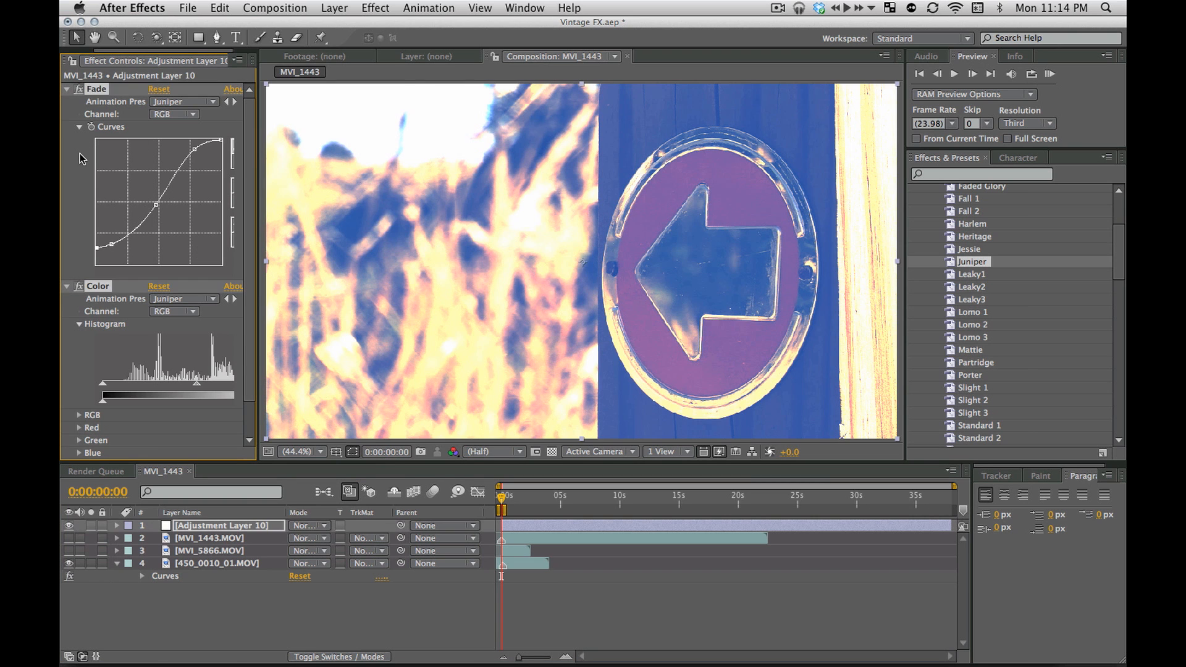
{"action": "key", "text": "Delete"}
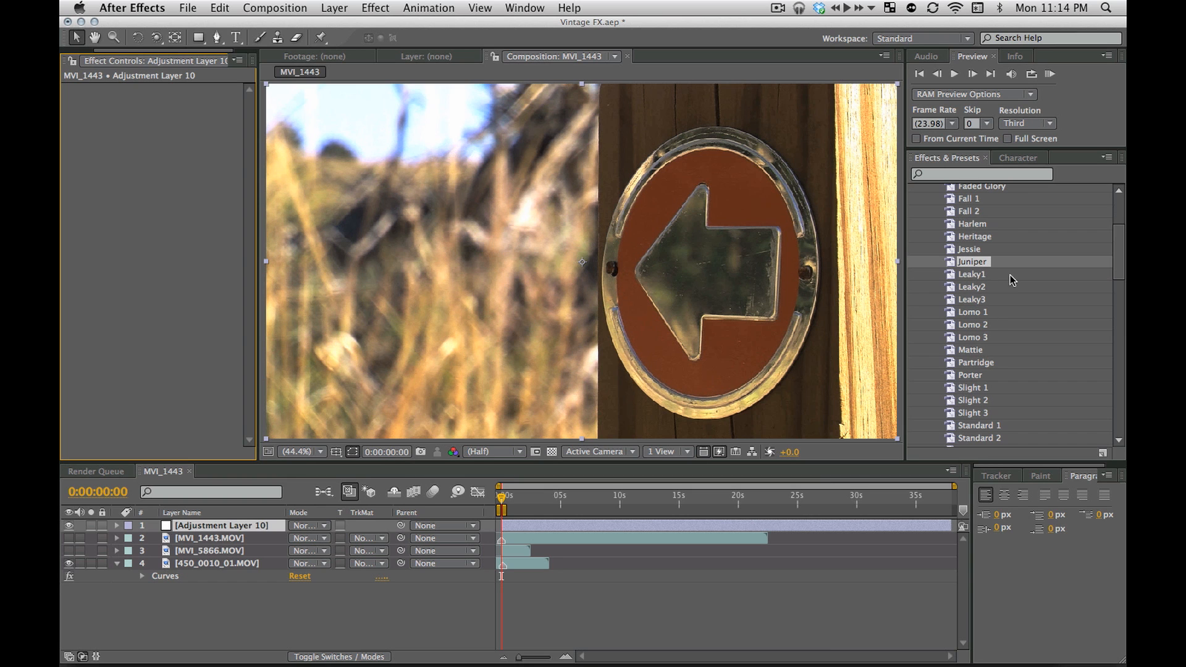
Apply the Leaky1 preset to the adjustment layer and collapse its effects, leaving only the Light Leaks settings expanded
{"action": "left_click_drag", "start_coordinate": [973, 276], "coordinate": [795, 296]}
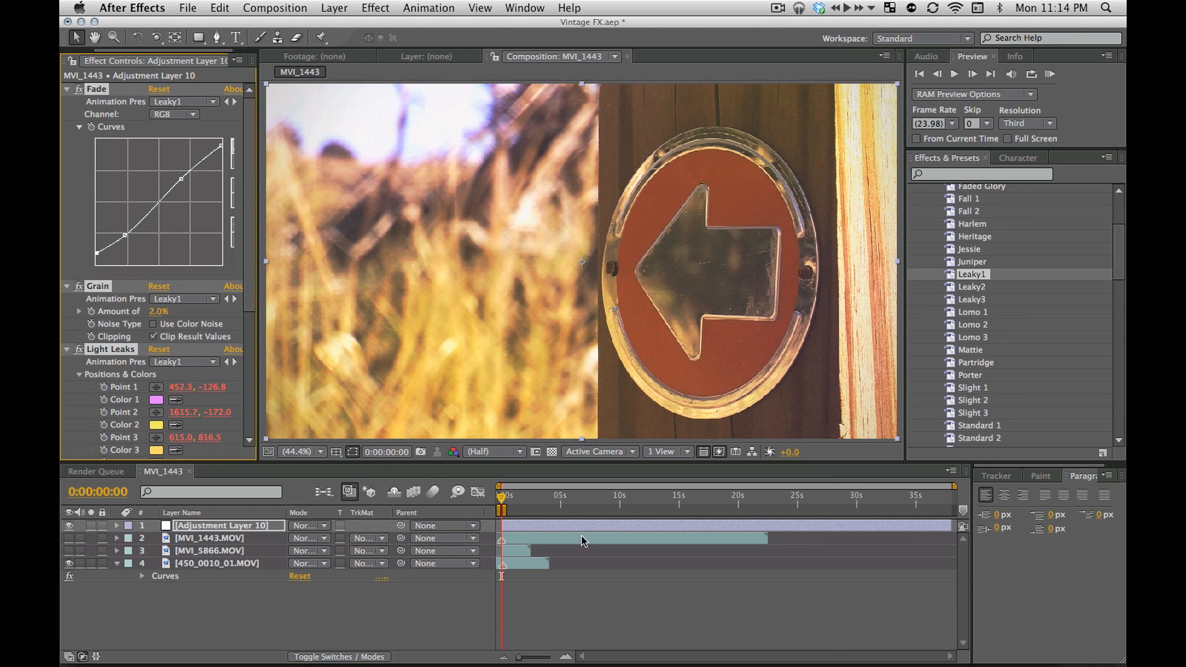
{"action": "left_click", "coordinate": [560, 596]}
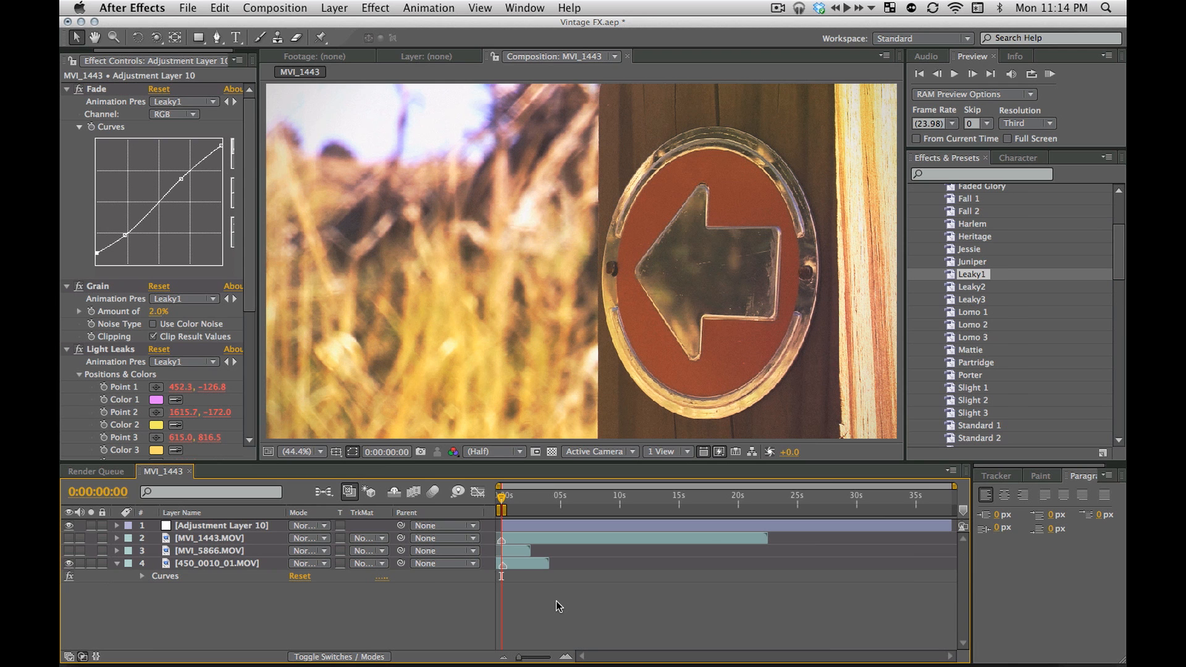
{"action": "left_click", "coordinate": [66, 88]}
{"action": "left_click", "coordinate": [67, 101]}
{"action": "left_click", "coordinate": [67, 115]}
{"action": "left_click", "coordinate": [67, 127]}
{"action": "left_click", "coordinate": [67, 115]}
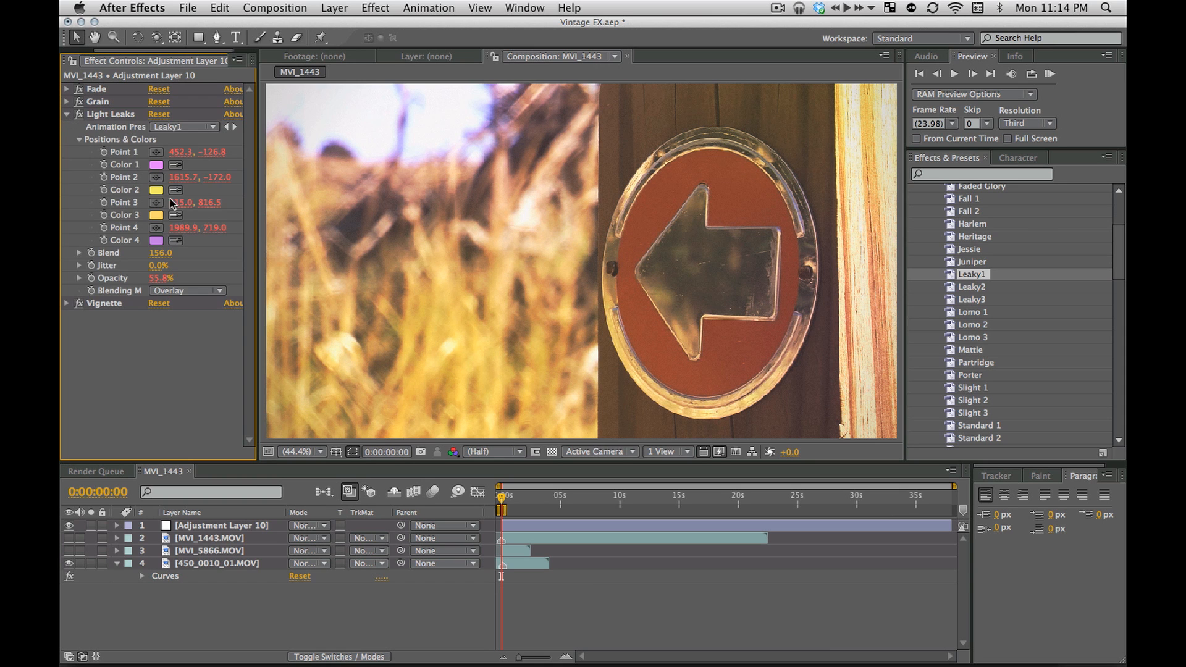
Extend the work area's end to about 24 seconds and return the playhead to 0:00:00:00
{"action": "left_click_drag", "start_coordinate": [504, 511], "coordinate": [784, 511]}
{"action": "left_click", "coordinate": [510, 499]}
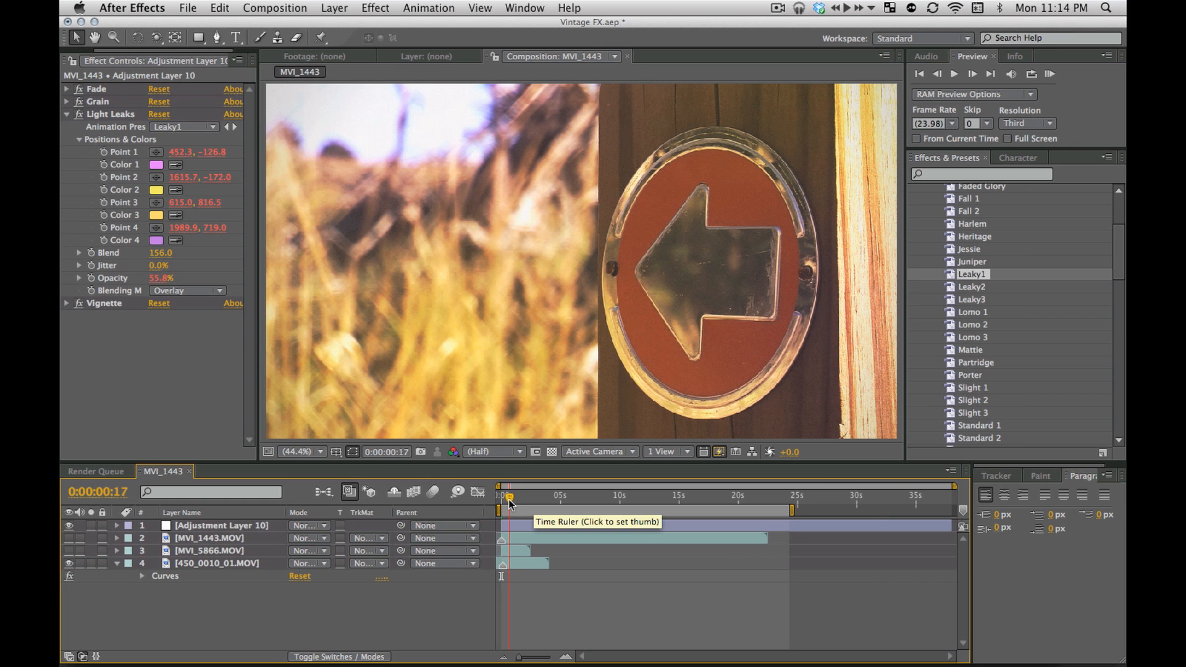
{"action": "left_click_drag", "start_coordinate": [507, 499], "coordinate": [475, 498]}
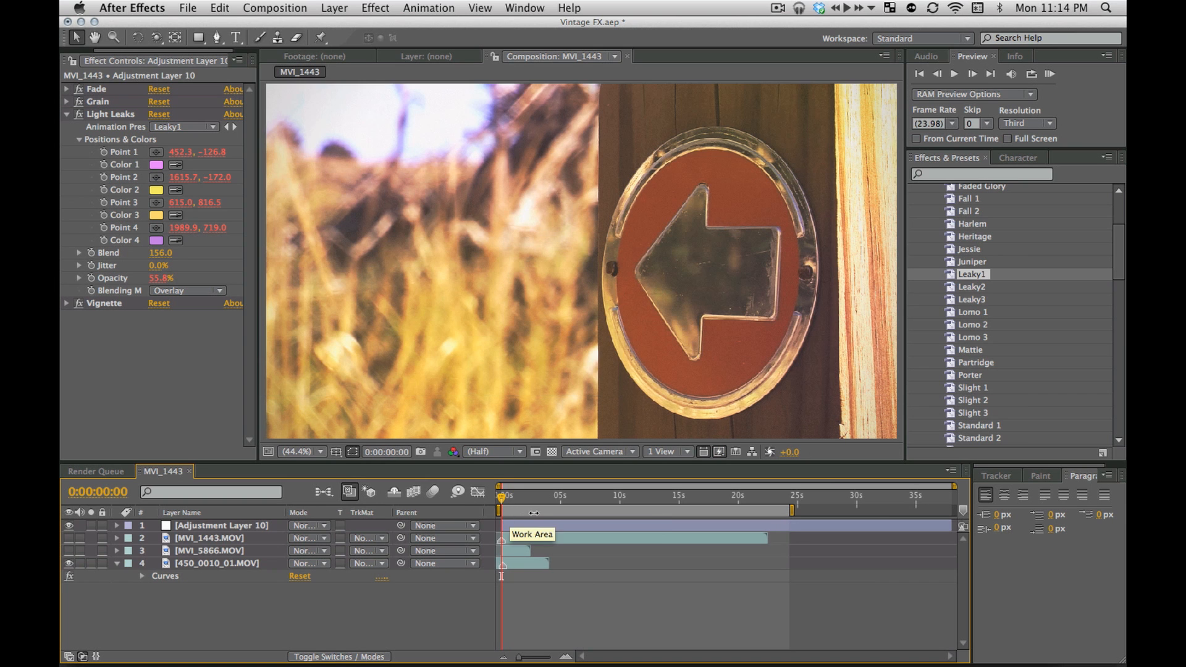
Toggle the Light Leaks effect off and on to compare, and delete all the Leaky1 effects
{"action": "left_click", "coordinate": [80, 115]}
{"action": "left_click", "coordinate": [79, 115]}
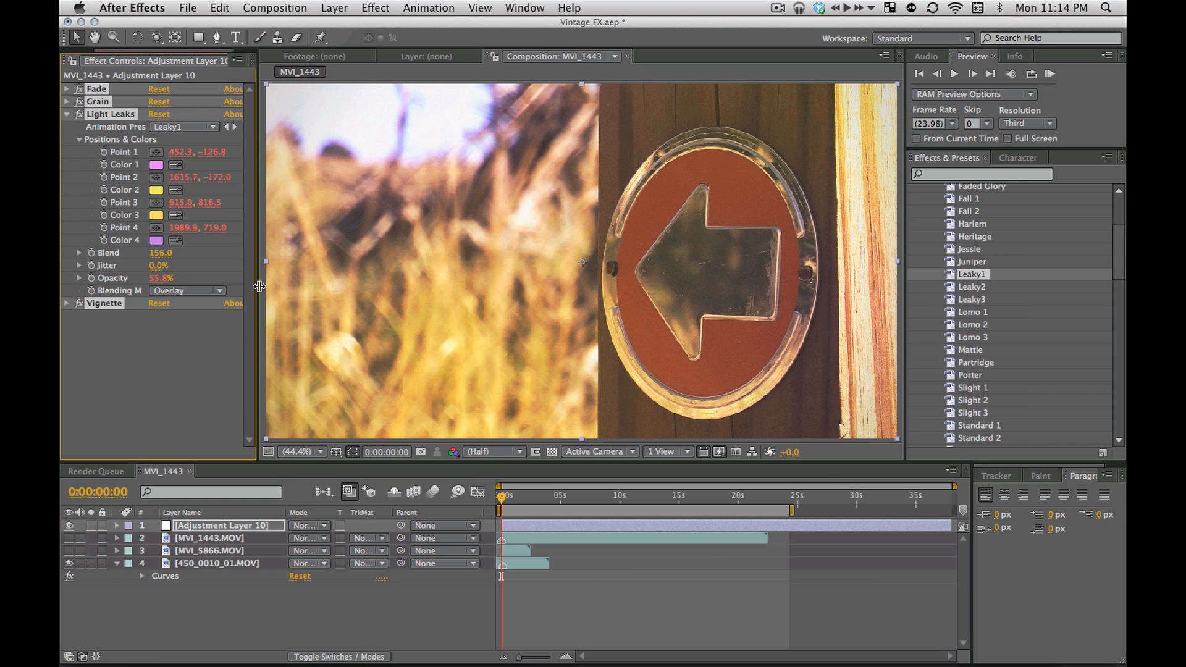
{"action": "key", "text": "Delete"}
Try the Leaky2 and Leaky3 presets on the adjustment layer
{"action": "double_click", "coordinate": [968, 289]}
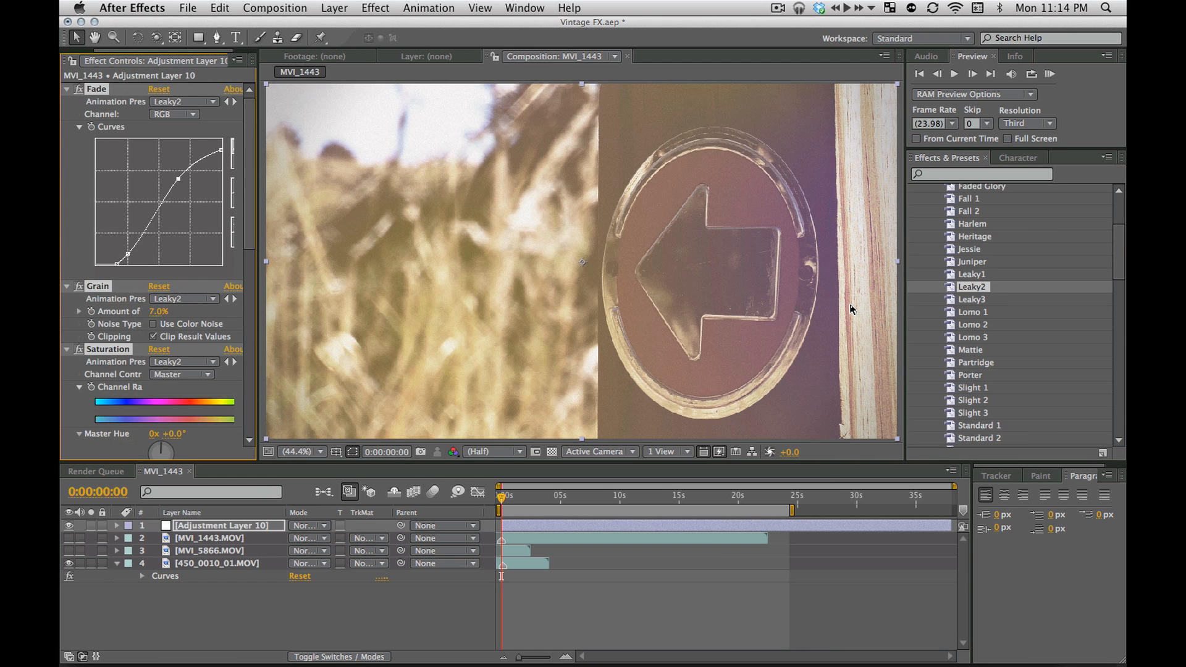
{"action": "double_click", "coordinate": [971, 299]}
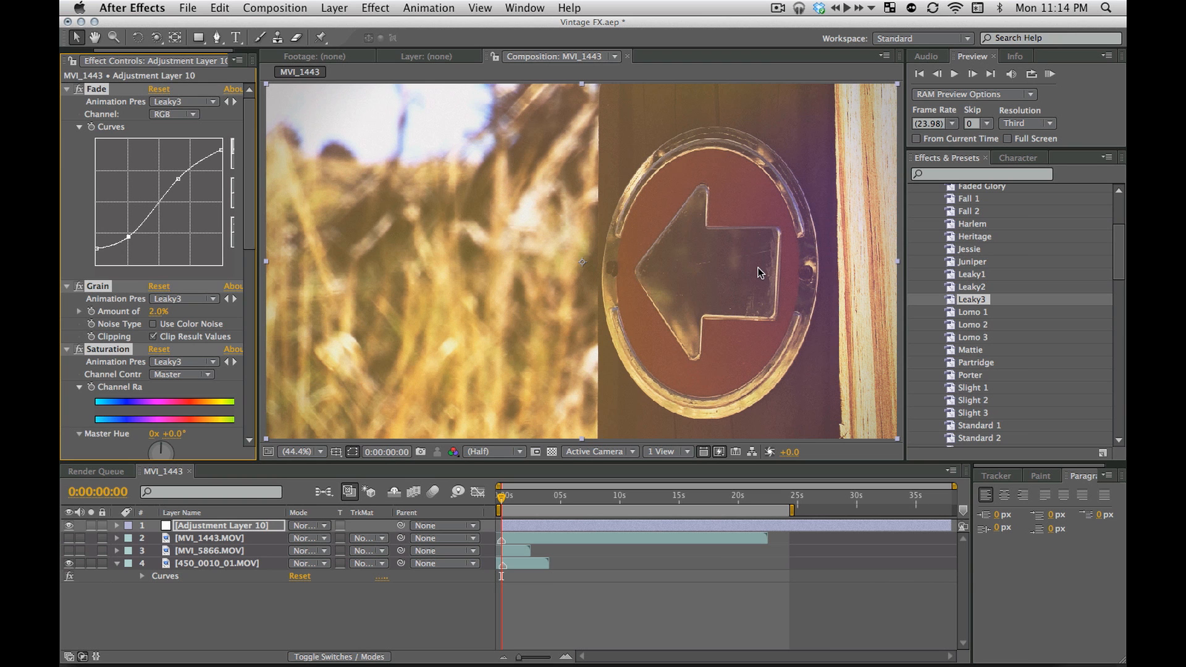
{"action": "double_click", "coordinate": [973, 300]}
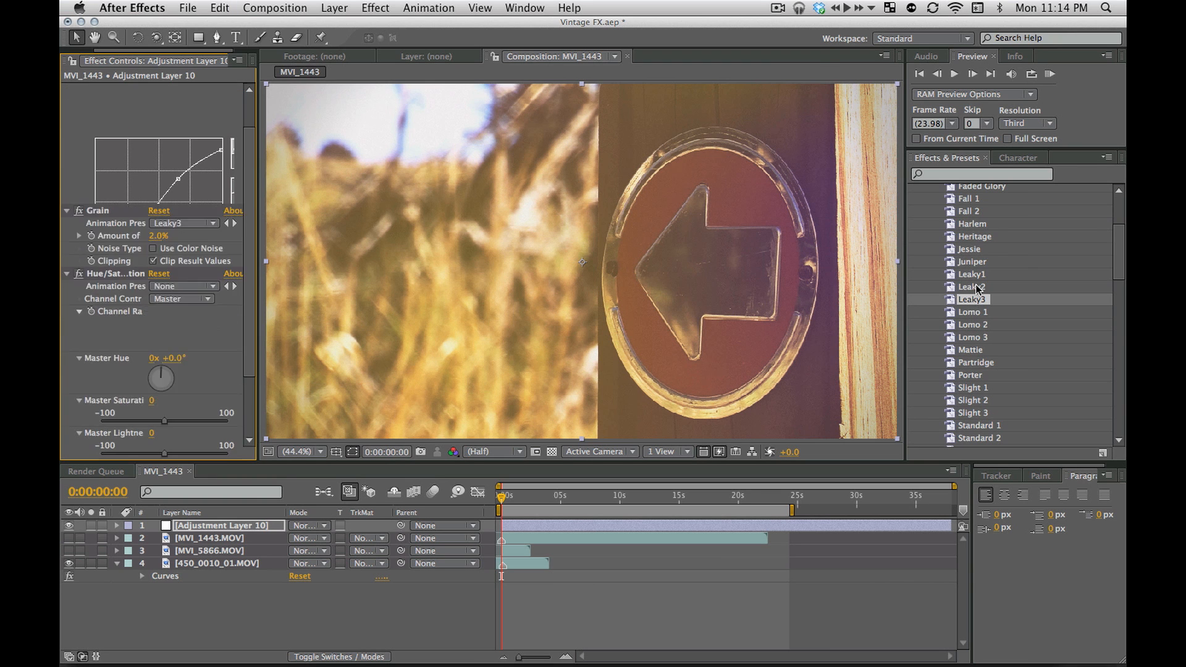
Try the Fall 1 and Fall 2 presets on the adjustment layer, deleting the effects after each
{"action": "scroll", "coordinate": [973, 286], "scroll_direction": "up", "scroll_amount": 5}
{"action": "left_click_drag", "start_coordinate": [970, 288], "coordinate": [878, 282]}
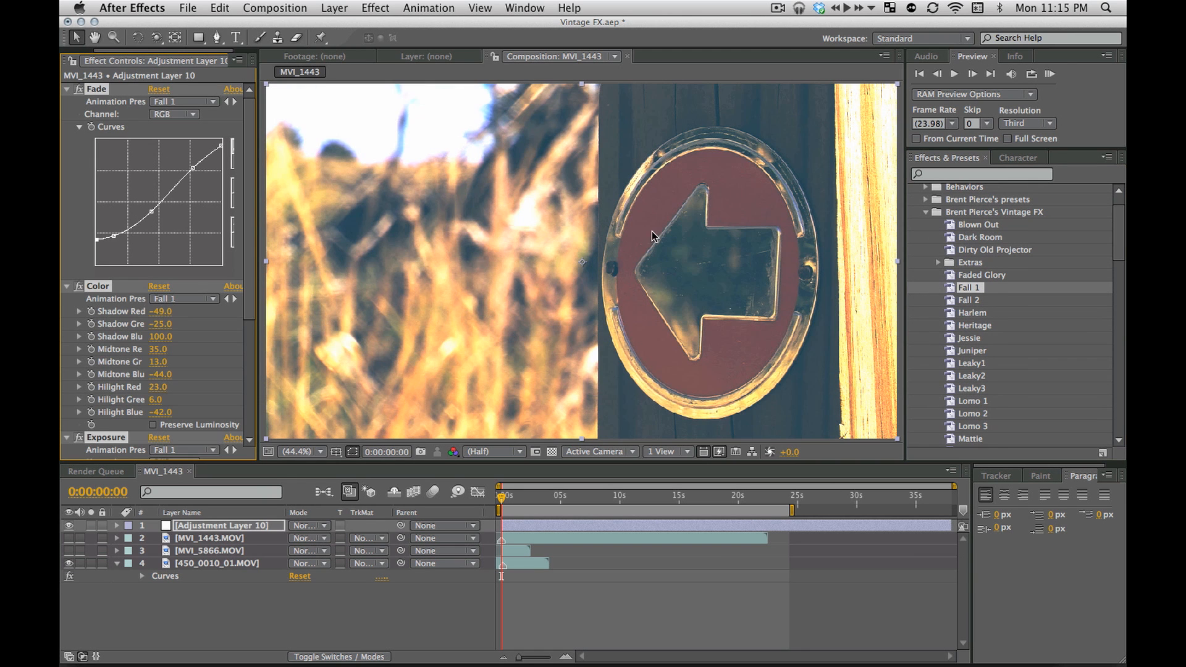
{"action": "key", "text": "Delete"}
{"action": "left_click_drag", "start_coordinate": [975, 299], "coordinate": [791, 277]}
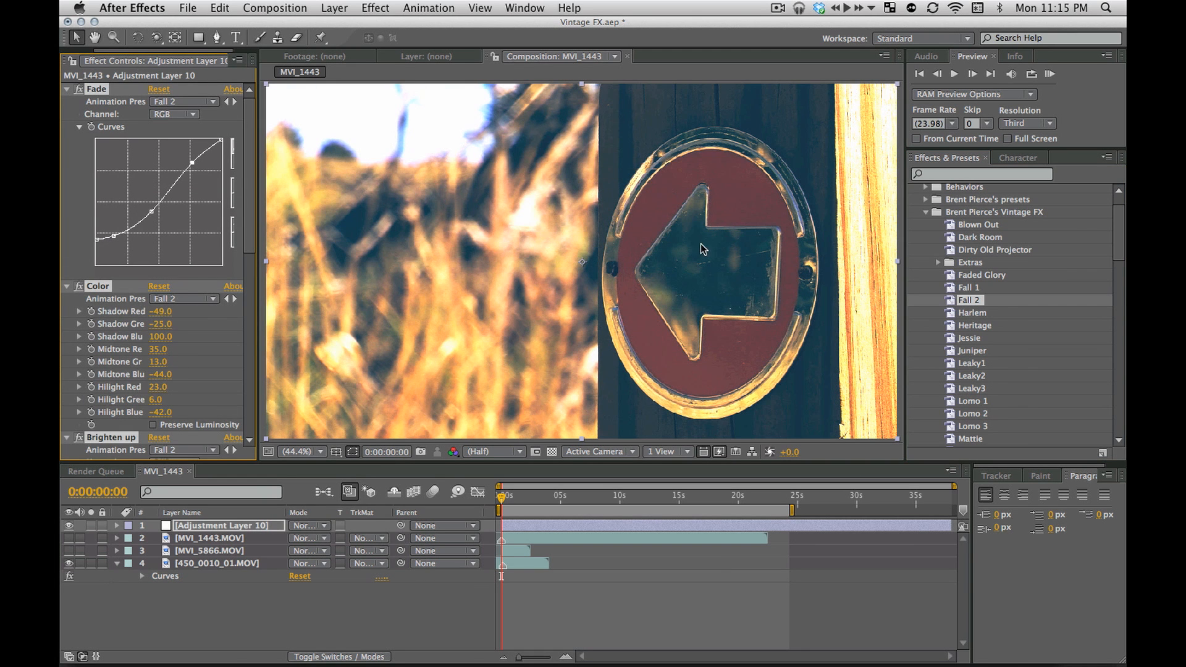
{"action": "key", "text": "Delete"}
Apply the Dirty Old Projector preset to the adjustment layer, collapse its effects to review them, and delete them all
{"action": "left_click_drag", "start_coordinate": [986, 249], "coordinate": [694, 307]}
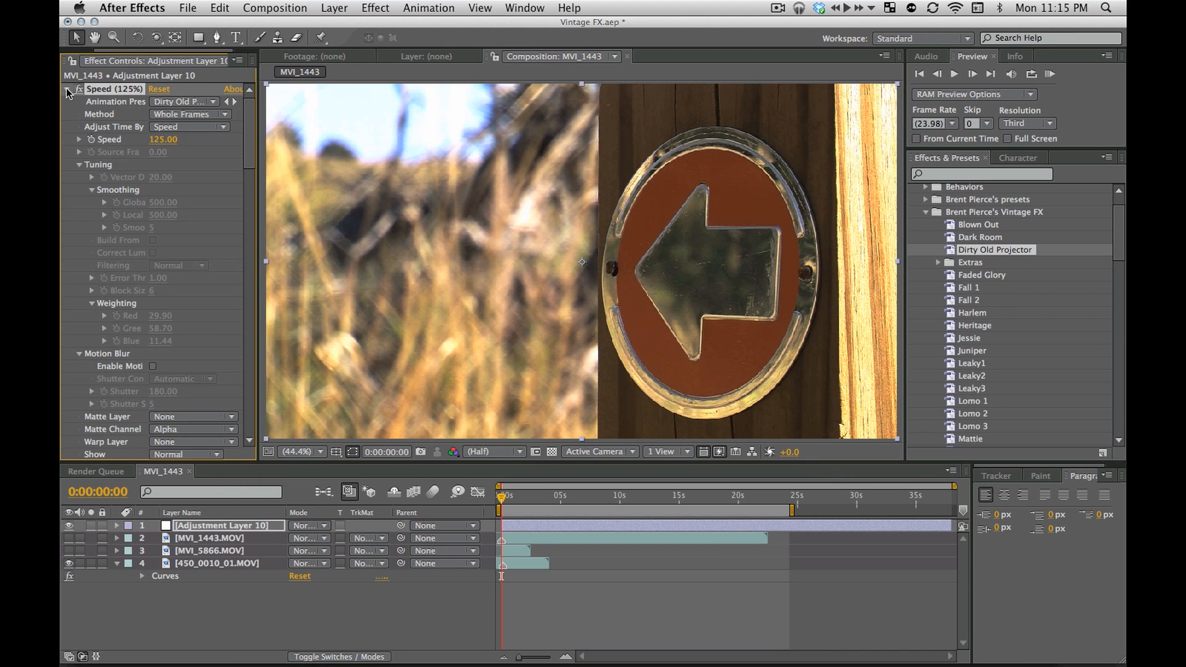
{"action": "left_click", "coordinate": [67, 90]}
{"action": "left_click", "coordinate": [159, 259]}
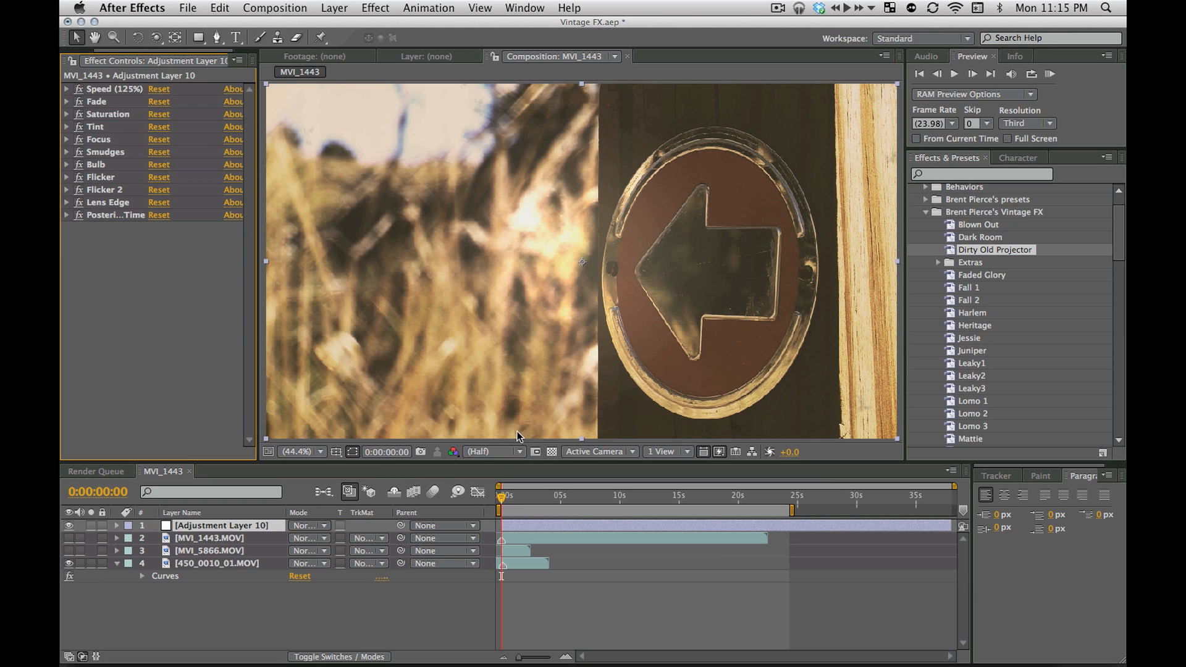
{"action": "left_click", "coordinate": [79, 90]}
{"action": "key", "text": "super+a"}
{"action": "key", "text": "Delete"}
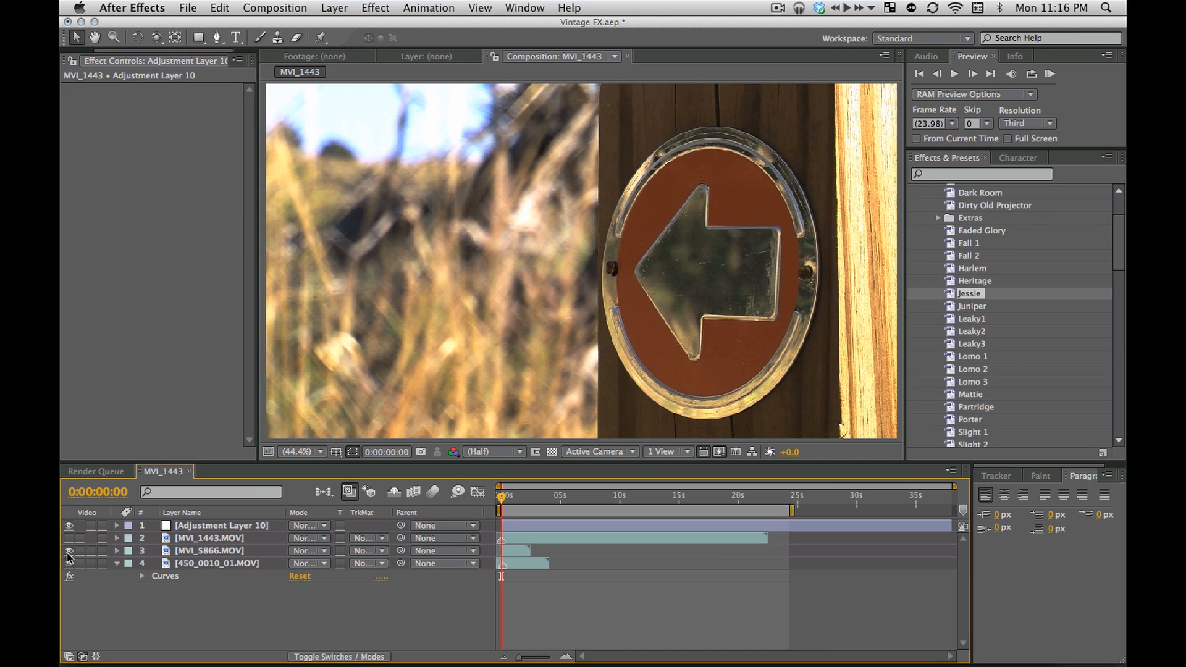
Show the MVI_5866.MOV layer again and try the Jessie preset over it, removing its effects
{"action": "left_click", "coordinate": [69, 550]}
{"action": "scroll", "coordinate": [995, 316], "scroll_direction": "down", "scroll_amount": 1}
{"action": "scroll", "coordinate": [992, 315], "scroll_direction": "up", "scroll_amount": 1}
{"action": "left_click_drag", "start_coordinate": [971, 296], "coordinate": [805, 299]}
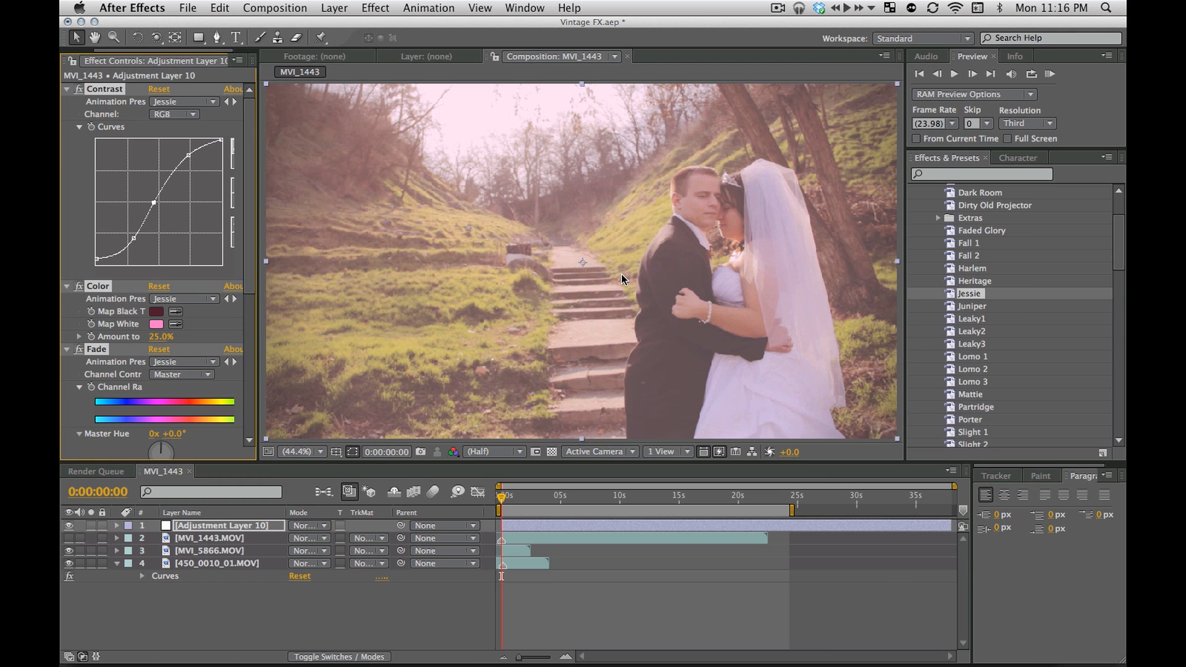
{"action": "key", "text": "super+shift+e"}
{"action": "scroll", "coordinate": [1013, 309], "scroll_direction": "down", "scroll_amount": 3}
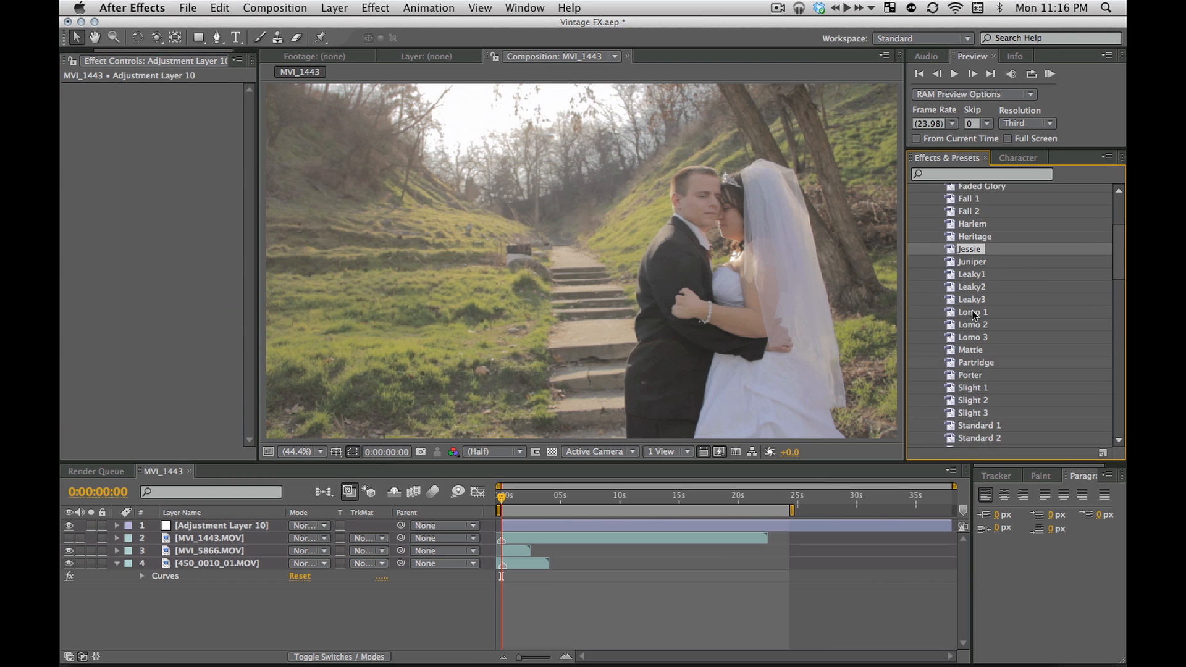
Try the Partridge preset on the adjustment layer, removing its effects
{"action": "left_click_drag", "start_coordinate": [976, 366], "coordinate": [840, 348]}
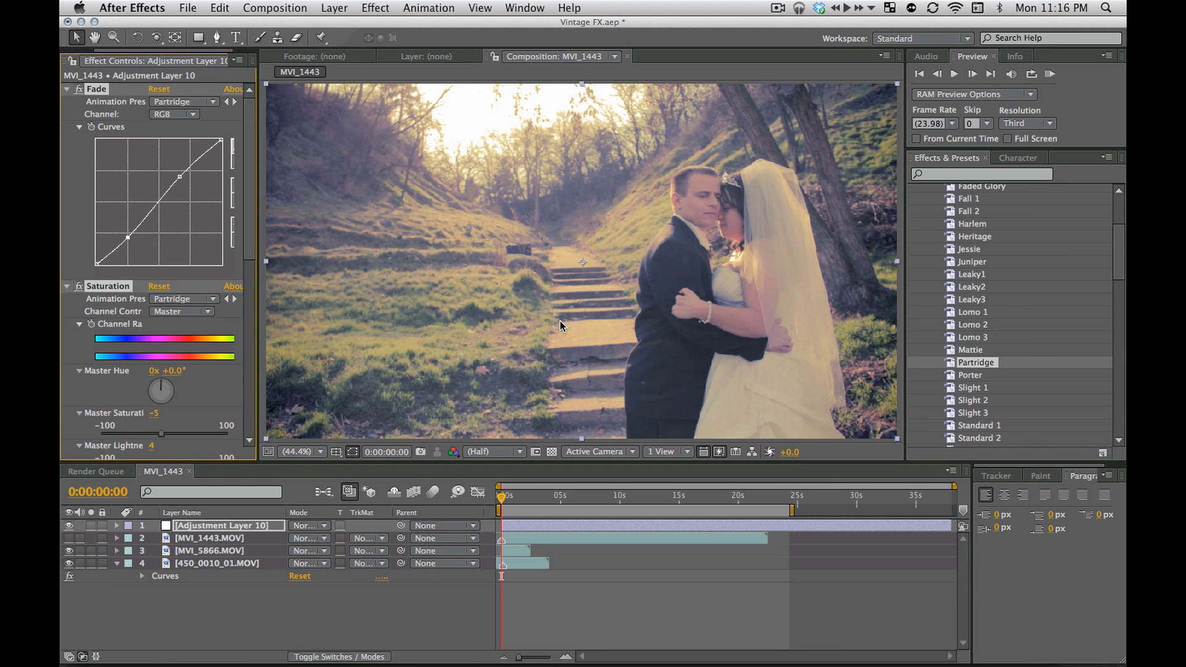
{"action": "key", "text": "super+shift+e"}
Expand the Extras folder of the Vintage FX presets and apply Adjustable Lomofication to the adjustment layer
{"action": "scroll", "coordinate": [1029, 327], "scroll_direction": "down", "scroll_amount": 5}
{"action": "scroll", "coordinate": [1029, 327], "scroll_direction": "up", "scroll_amount": 6}
{"action": "scroll", "coordinate": [1023, 321], "scroll_direction": "up", "scroll_amount": 3}
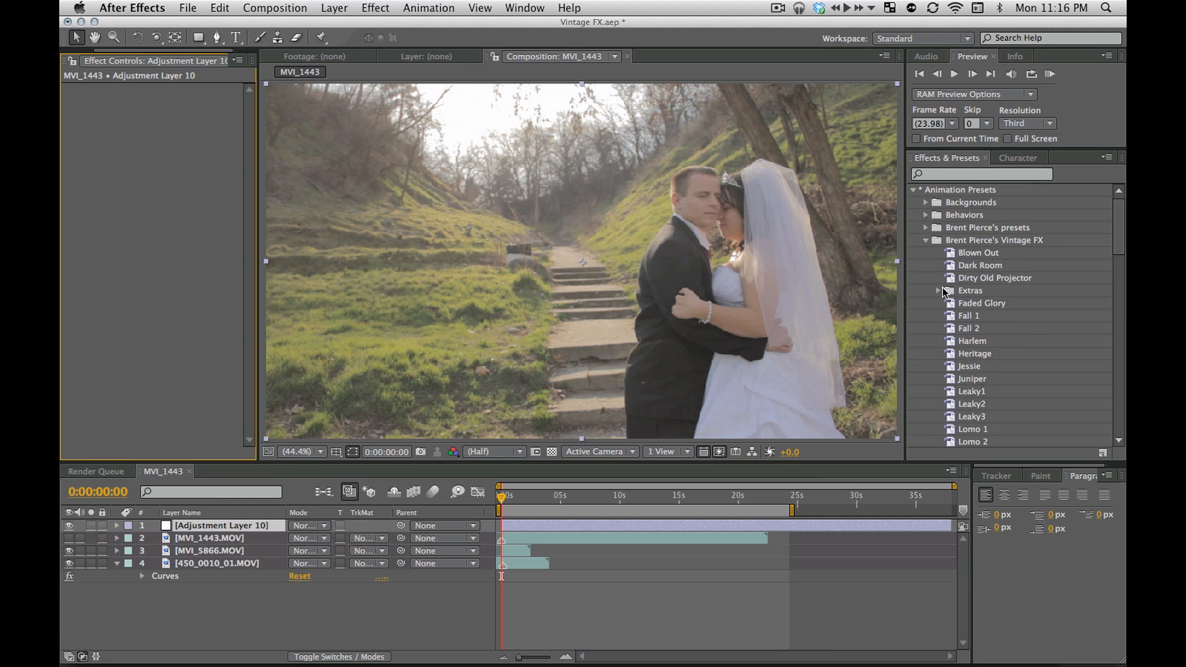
{"action": "left_click", "coordinate": [939, 290]}
{"action": "scroll", "coordinate": [996, 315], "scroll_direction": "down", "scroll_amount": 2}
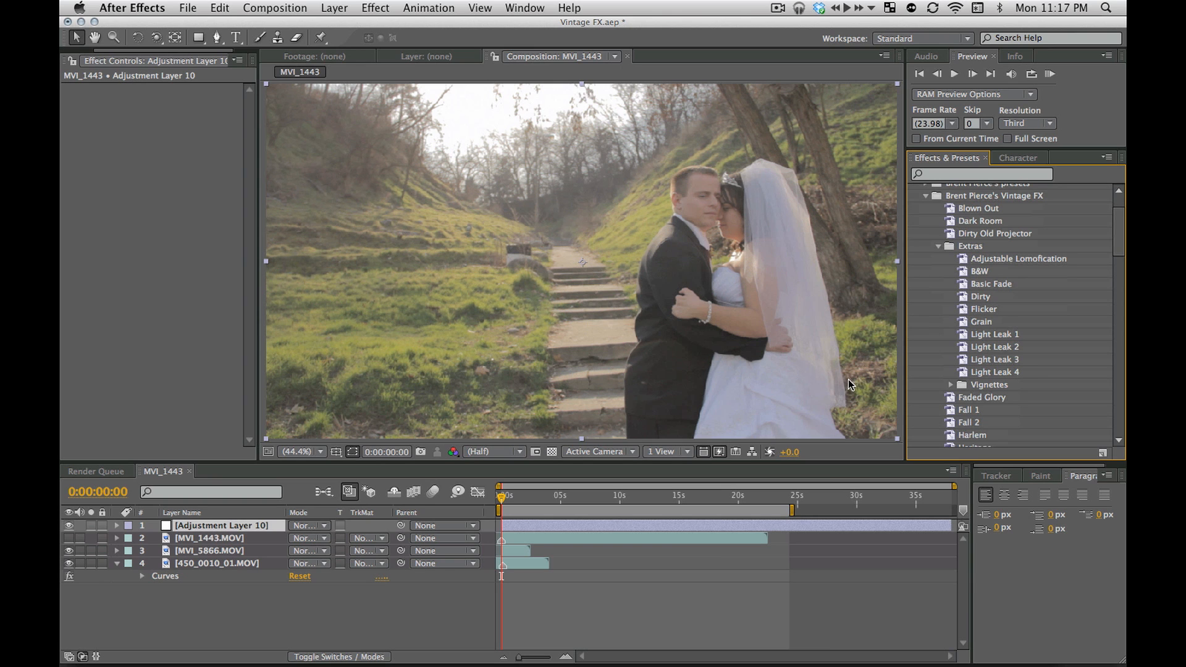
{"action": "left_click", "coordinate": [991, 260]}
{"action": "left_click_drag", "start_coordinate": [987, 259], "coordinate": [185, 259]}
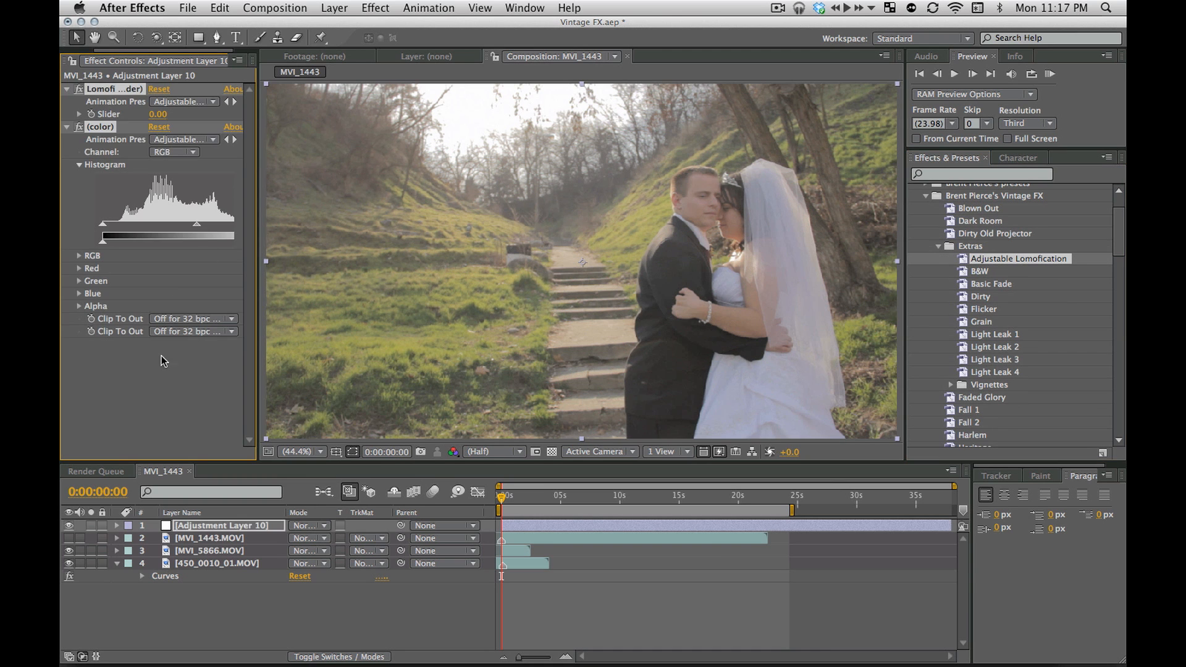
Set the Lomofication slider to about 48.84 and compare the image with the color effect switched off and on
{"action": "left_click", "coordinate": [67, 127]}
{"action": "left_click", "coordinate": [79, 114]}
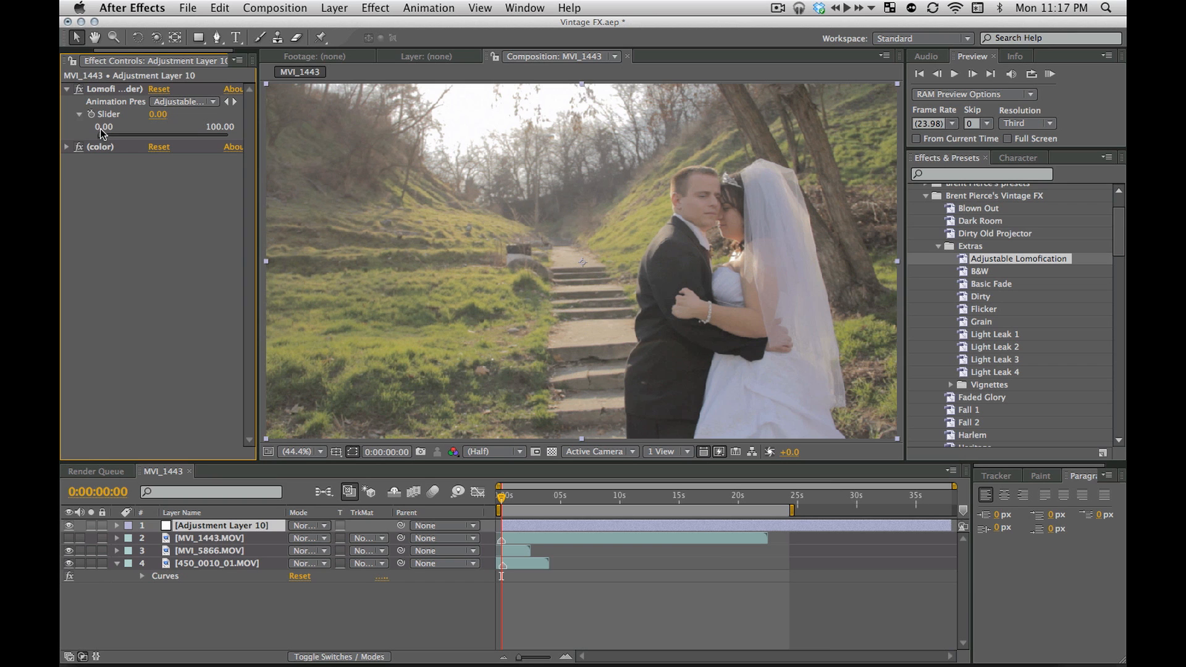
{"action": "left_click_drag", "start_coordinate": [102, 134], "coordinate": [162, 145]}
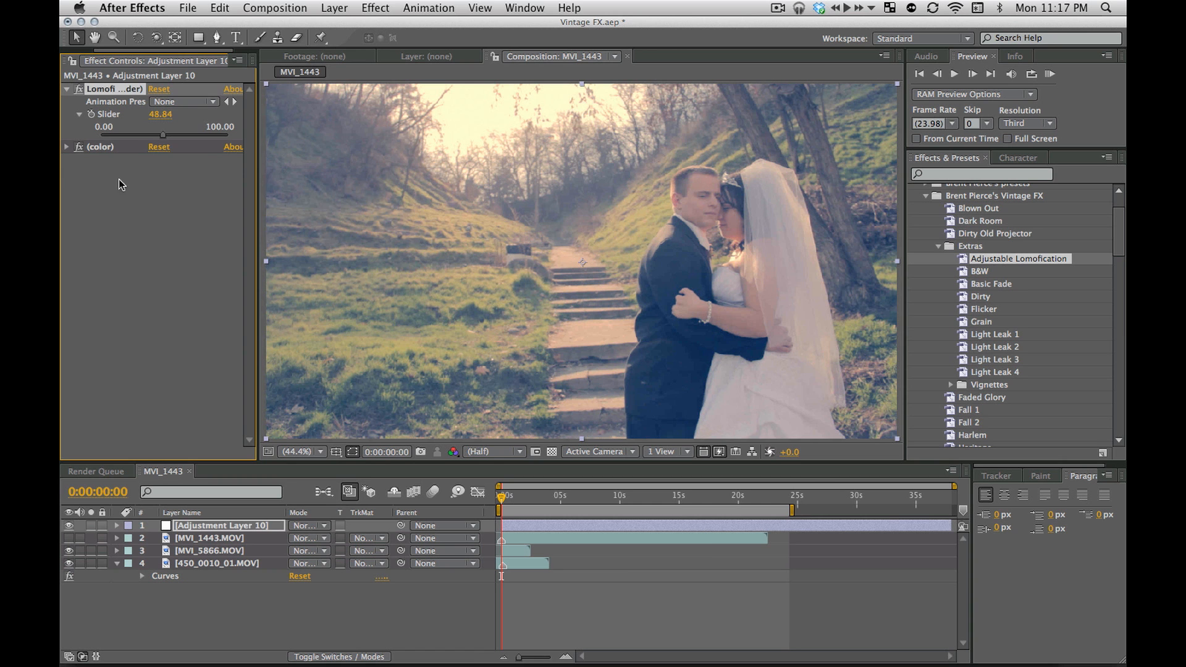
{"action": "left_click", "coordinate": [79, 148]}
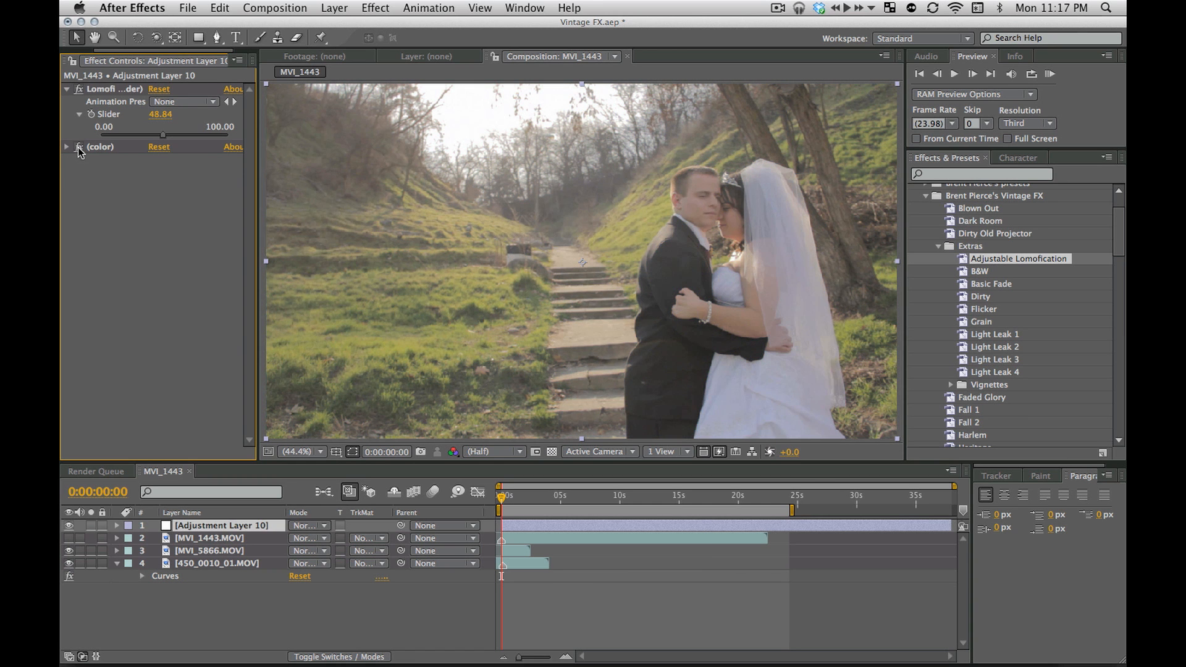
{"action": "left_click", "coordinate": [78, 148]}
Raise the Lomofication slider to about 94.19, then delete all effects from the adjustment layer
{"action": "left_click_drag", "start_coordinate": [136, 135], "coordinate": [221, 137]}
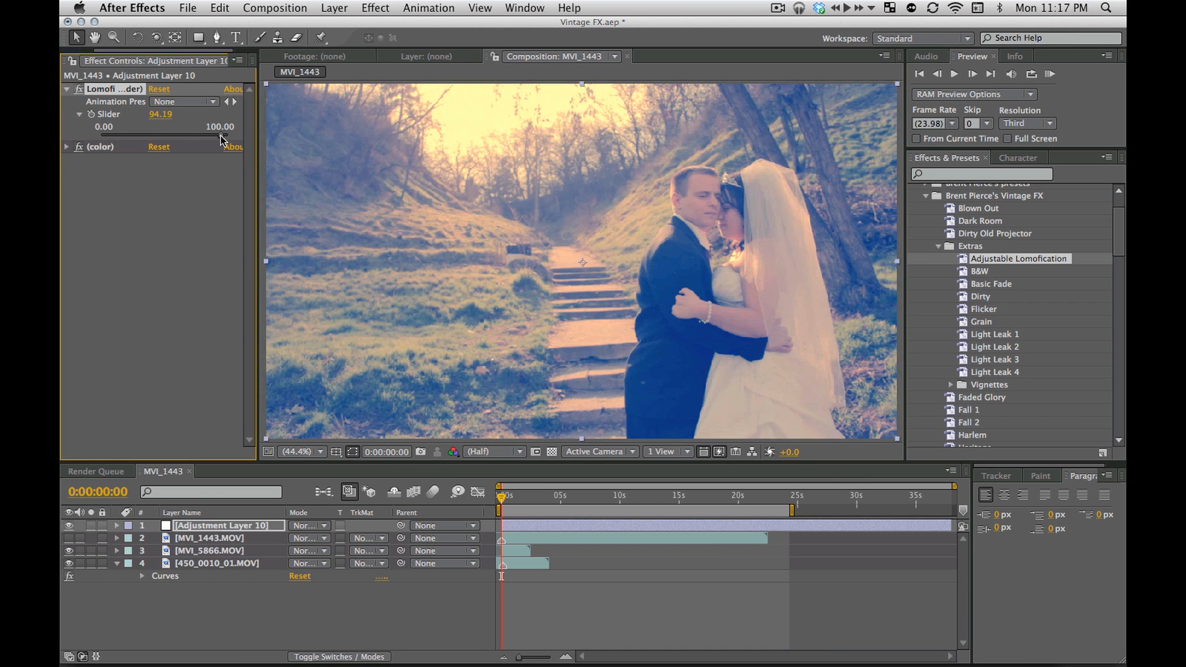
{"action": "left_click", "coordinate": [151, 174]}
{"action": "key", "text": "super+a"}
{"action": "key", "text": "Delete"}
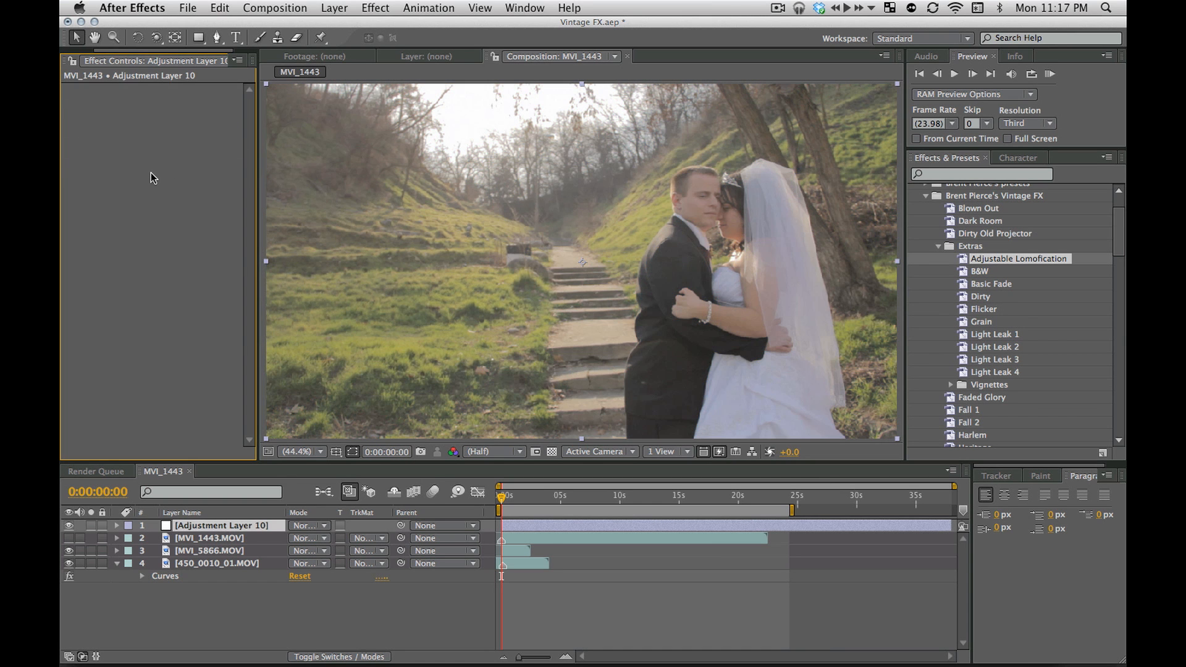
Try the B&W preset on the adjustment layer and delete its effect
{"action": "left_click", "coordinate": [985, 274]}
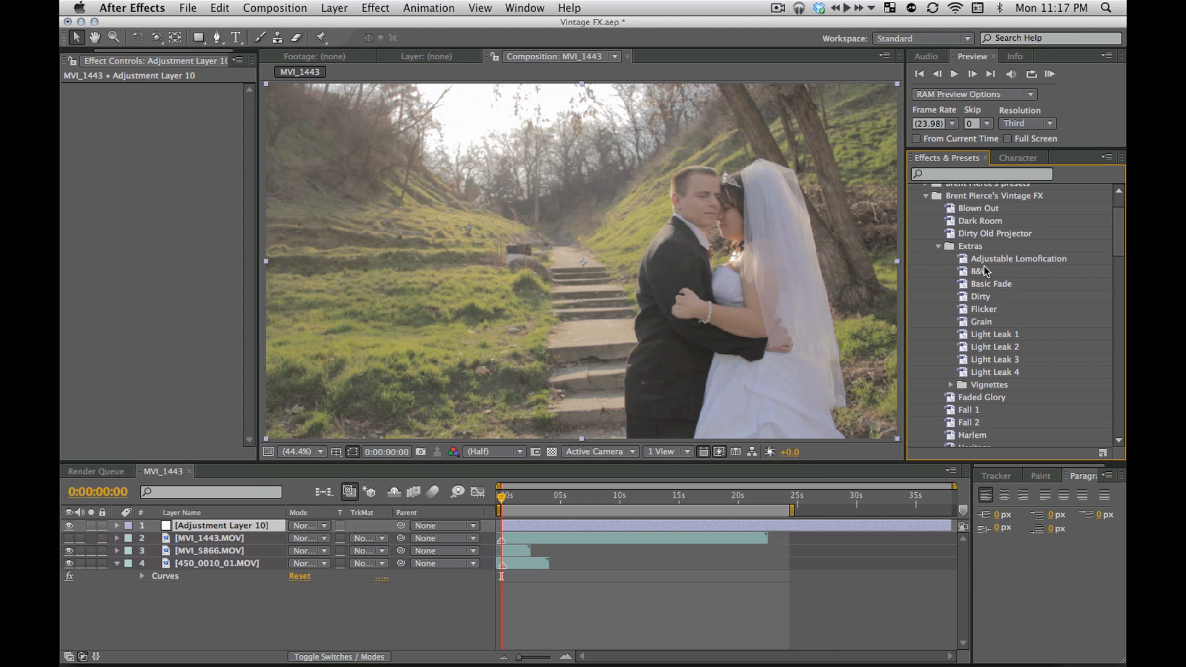
{"action": "double_click", "coordinate": [984, 274]}
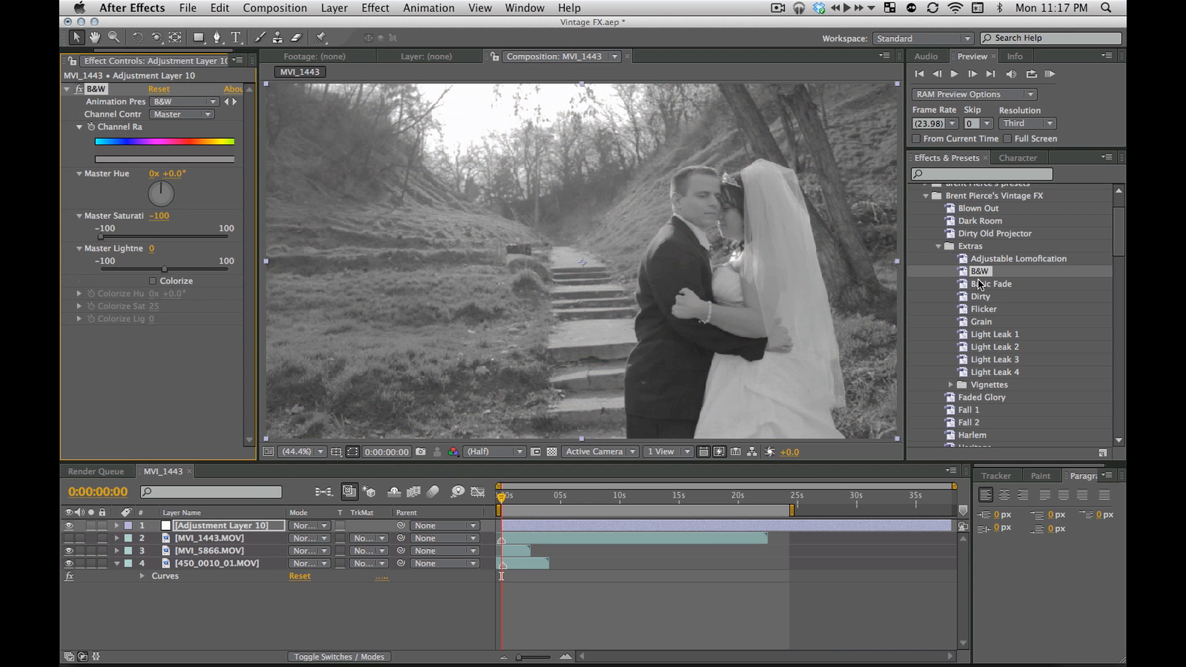
{"action": "key", "text": "Delete"}
Apply the Basic Fade preset, switch it off and on repeatedly to compare the image, and delete it
{"action": "left_click_drag", "start_coordinate": [992, 285], "coordinate": [772, 264]}
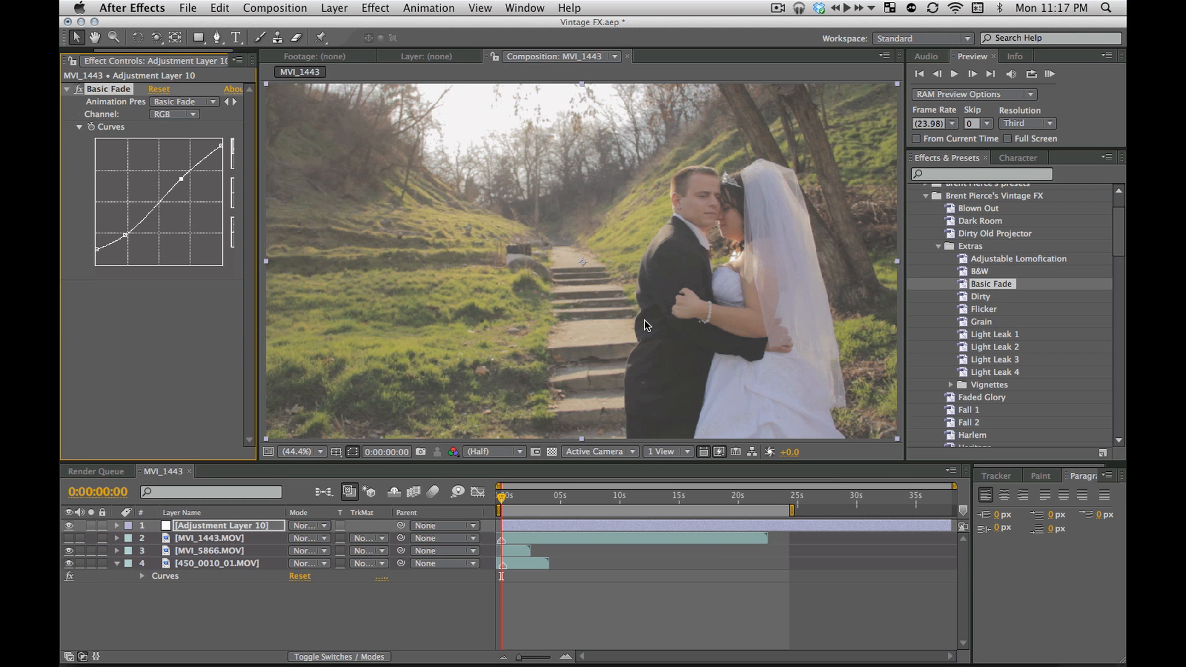
{"action": "left_click", "coordinate": [190, 301]}
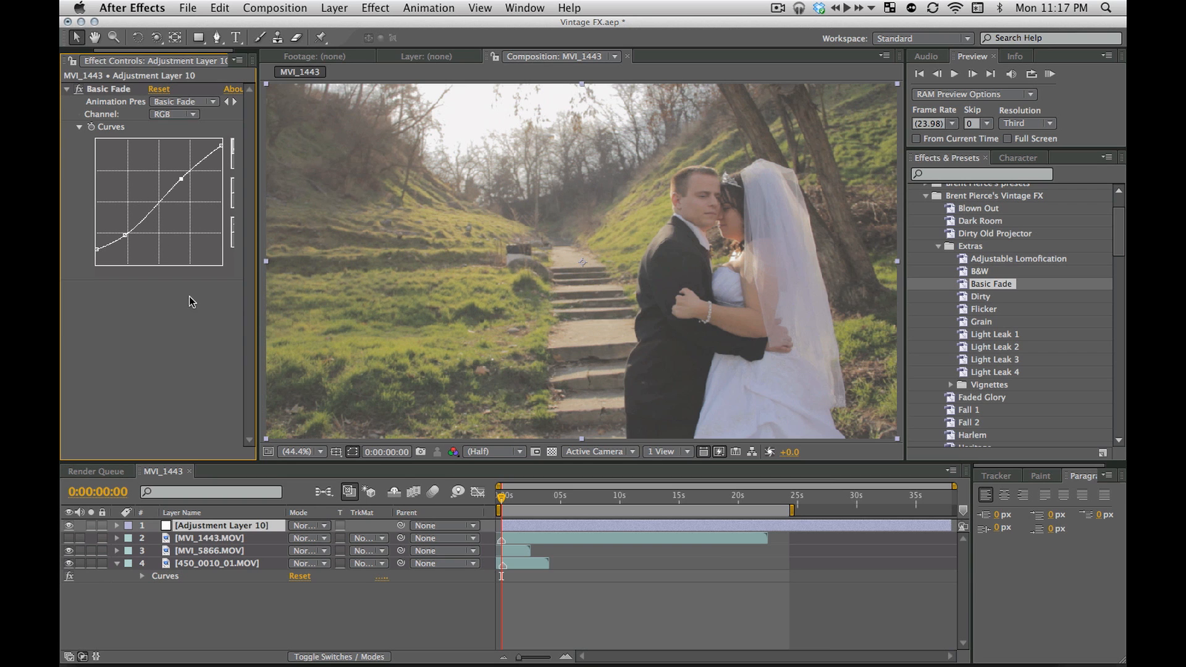
{"action": "left_click", "coordinate": [79, 89]}
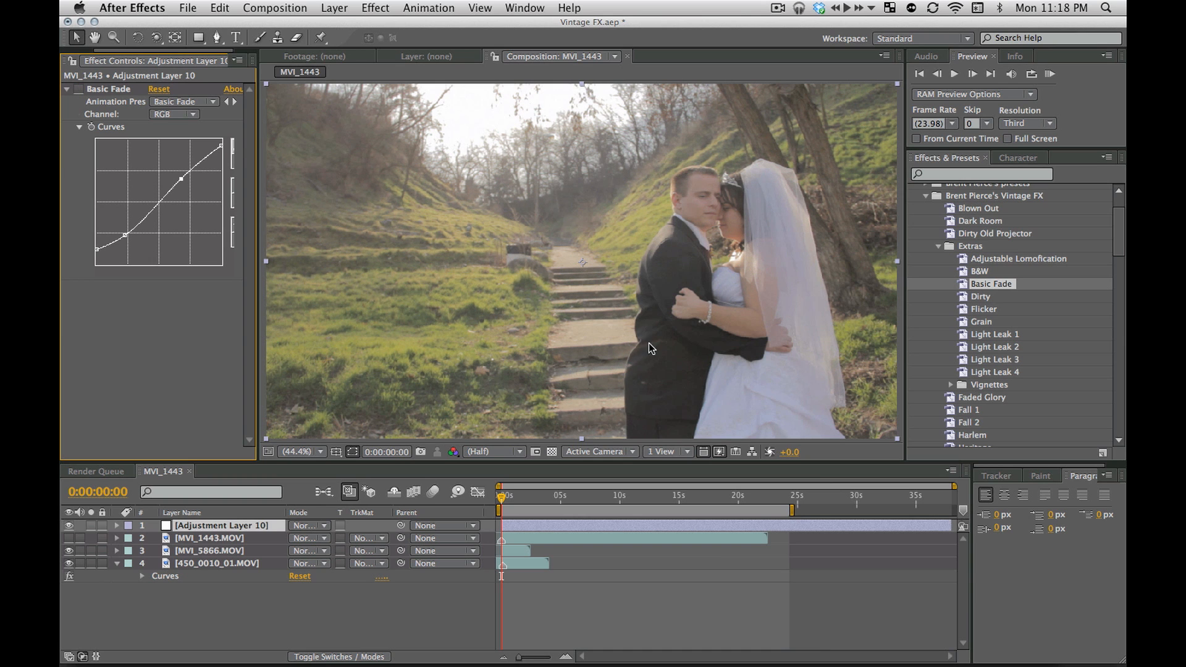
{"action": "left_click", "coordinate": [79, 90]}
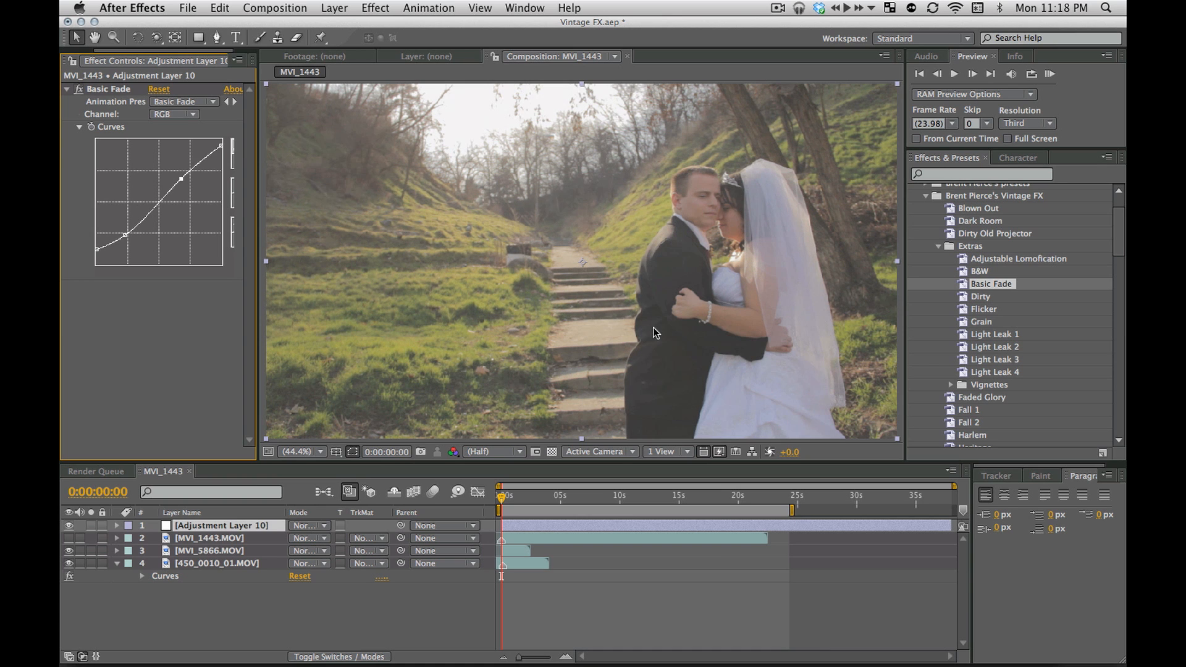
{"action": "left_click", "coordinate": [79, 90]}
{"action": "left_click", "coordinate": [78, 90]}
{"action": "left_click", "coordinate": [78, 90]}
{"action": "left_click", "coordinate": [78, 90]}
{"action": "left_click", "coordinate": [78, 91]}
{"action": "left_click", "coordinate": [79, 90]}
{"action": "left_click", "coordinate": [78, 90]}
{"action": "left_click", "coordinate": [77, 91]}
{"action": "left_click", "coordinate": [77, 91]}
{"action": "left_click", "coordinate": [105, 90]}
{"action": "key", "text": "Delete"}
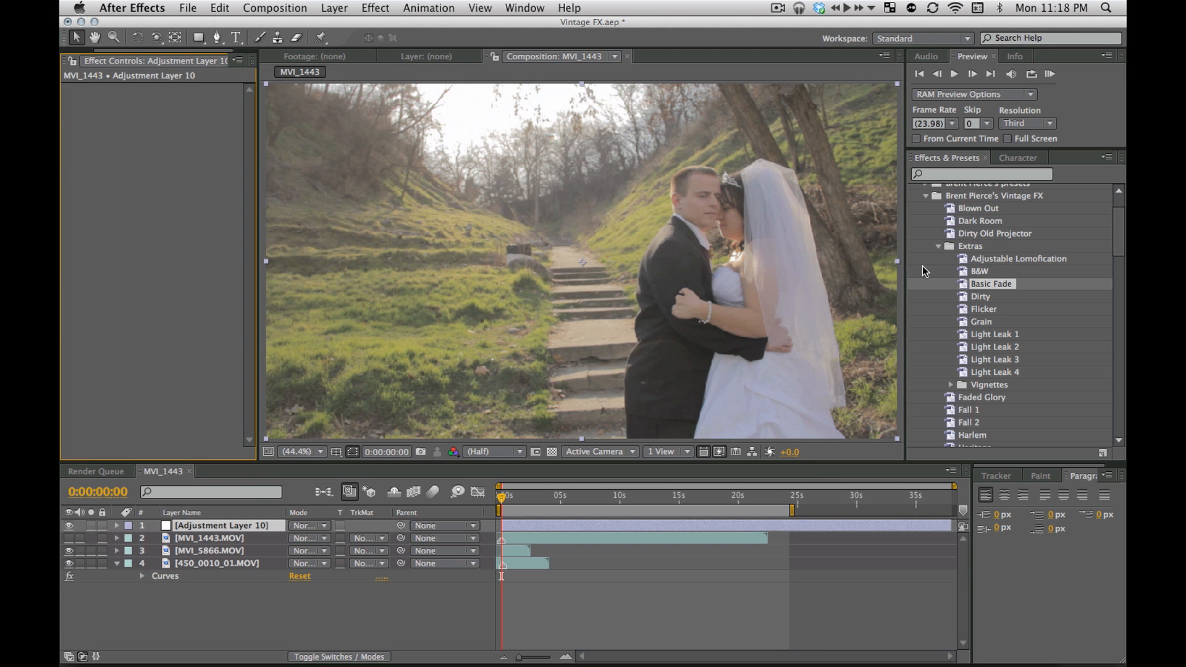
Apply the Dirty preset, inspect its specks in the composition at 100% magnification, and delete the effect
{"action": "left_click", "coordinate": [982, 298]}
{"action": "double_click", "coordinate": [983, 298]}
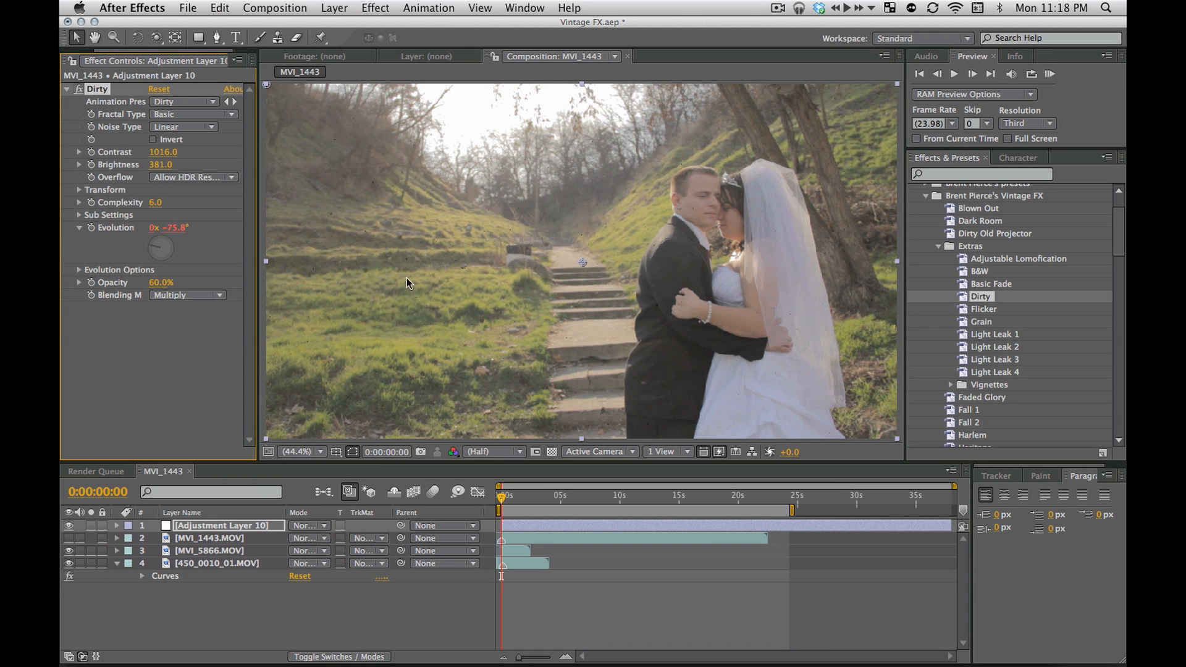
{"action": "key", "text": "slash"}
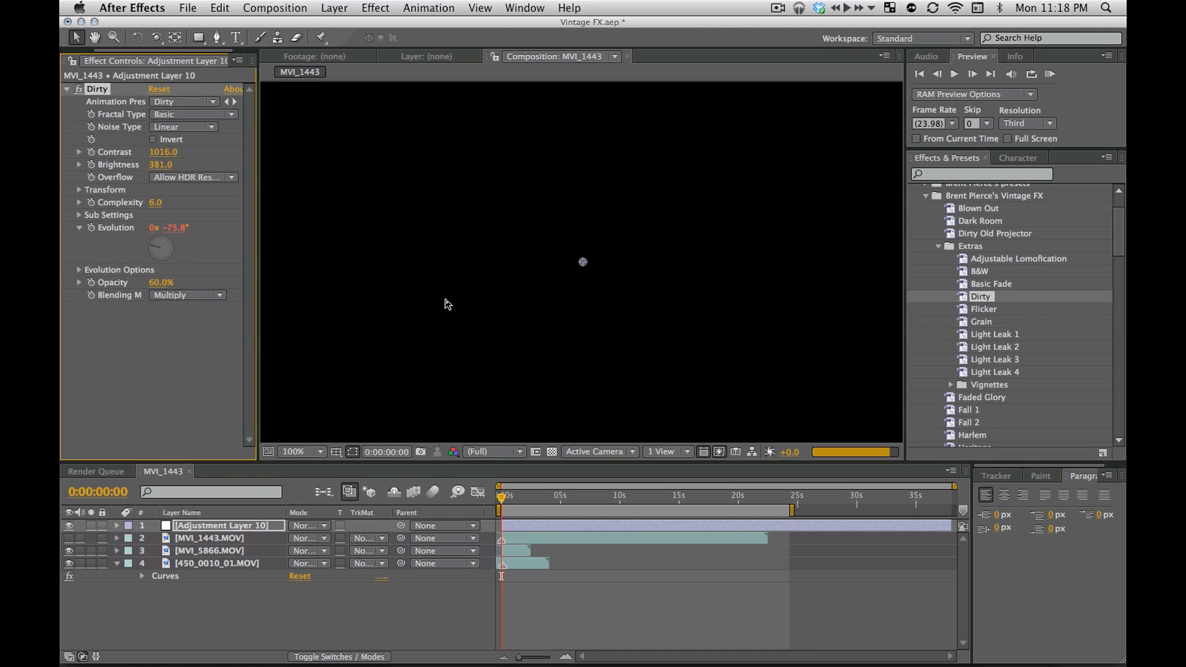
{"action": "key", "text": "space"}
{"action": "left_click_drag", "start_coordinate": [402, 242], "coordinate": [609, 372]}
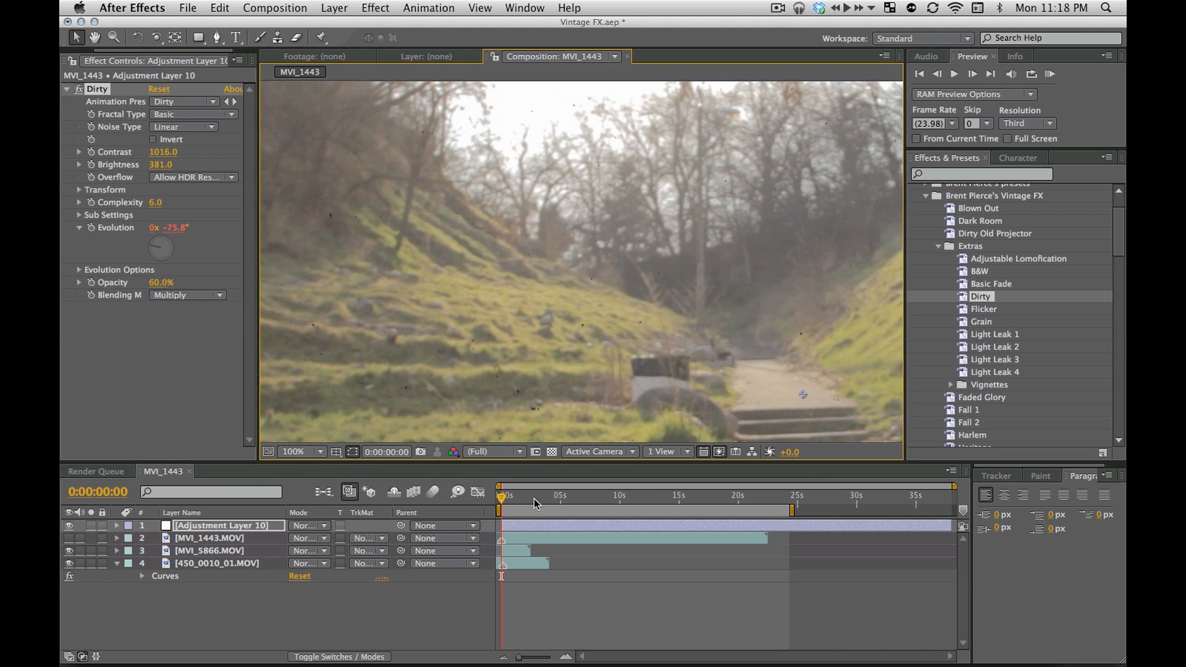
{"action": "left_click", "coordinate": [194, 327]}
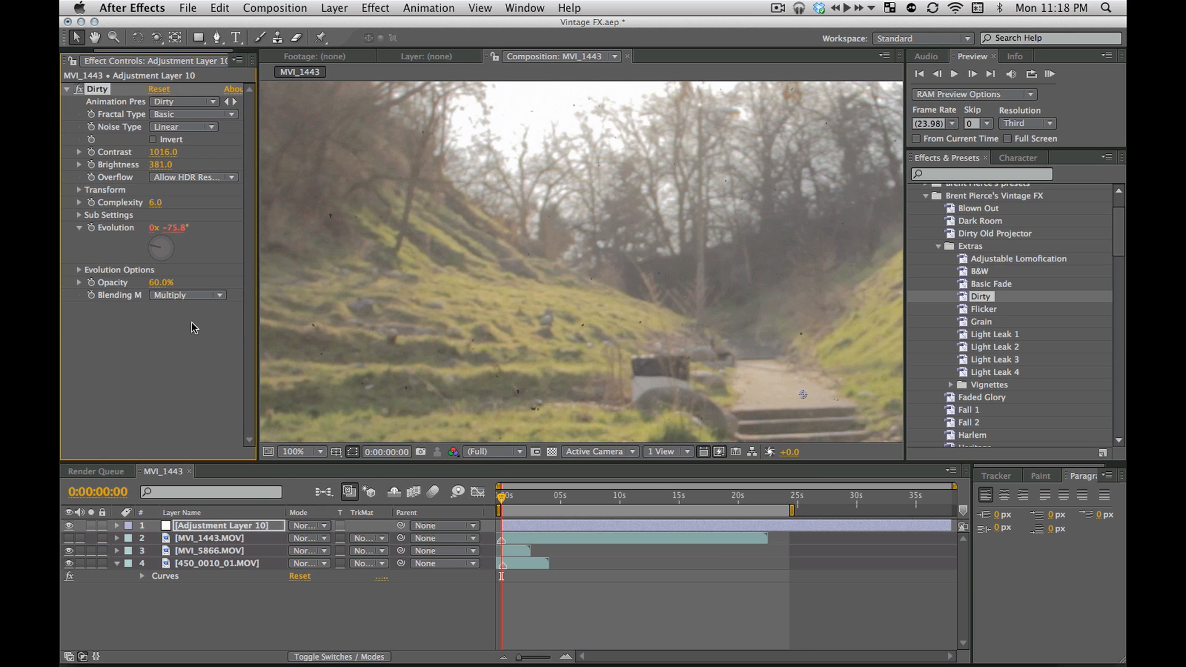
{"action": "key", "text": "Delete"}
Show the MVI_1443.MOV layer again and fit the composition to the viewer
{"action": "key", "text": "comma"}
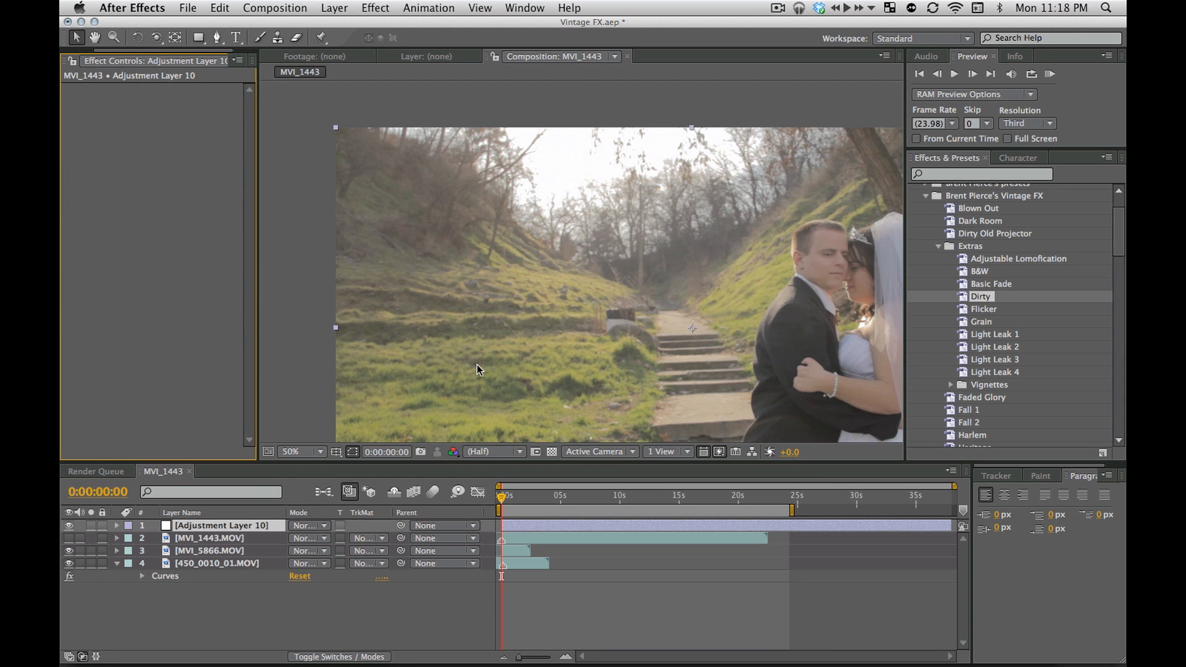
{"action": "key", "text": "space"}
{"action": "left_click_drag", "start_coordinate": [587, 408], "coordinate": [504, 321]}
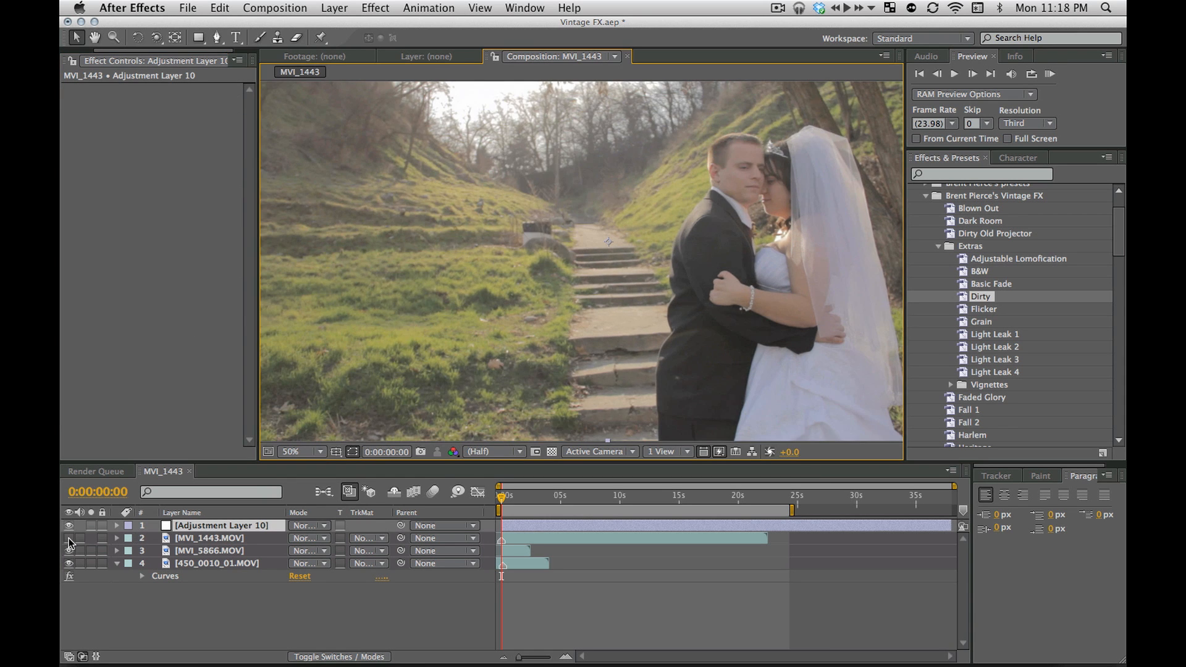
{"action": "left_click", "coordinate": [68, 538]}
{"action": "left_click", "coordinate": [301, 452]}
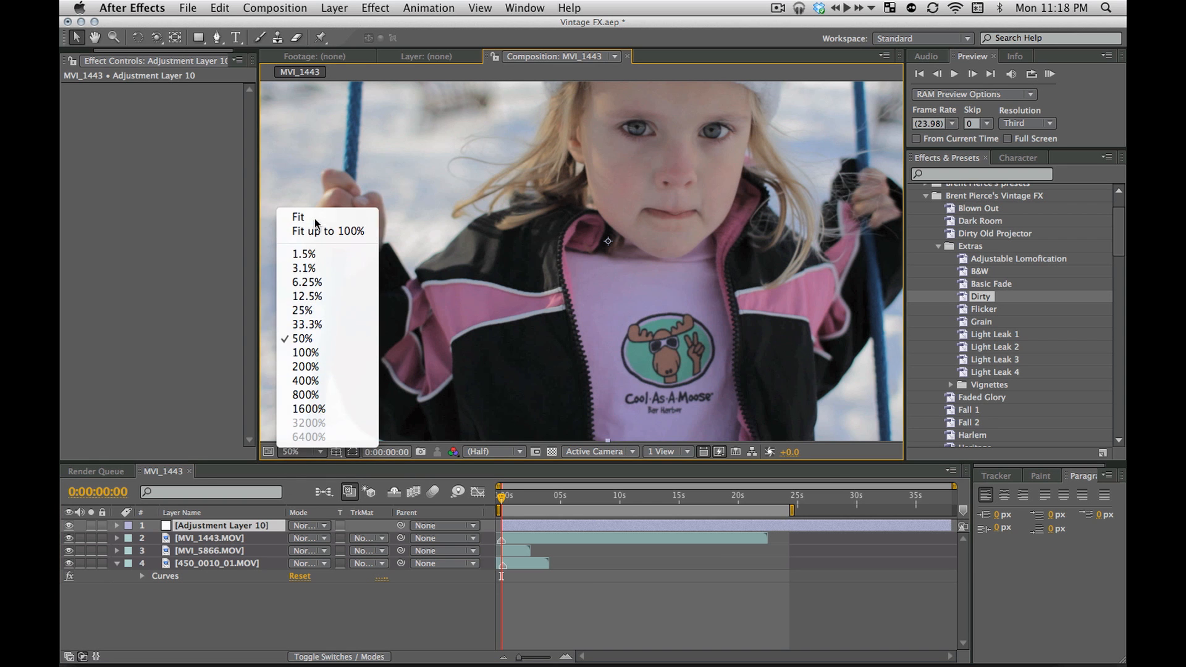
{"action": "left_click", "coordinate": [314, 217]}
Try the Grain preset on the adjustment layer and undo it
{"action": "mouse_move", "coordinate": [958, 312]}
{"action": "left_mouse_down"}
{"action": "mouse_move", "coordinate": [733, 302]}
{"action": "mouse_move", "coordinate": [973, 309]}
{"action": "left_mouse_up"}
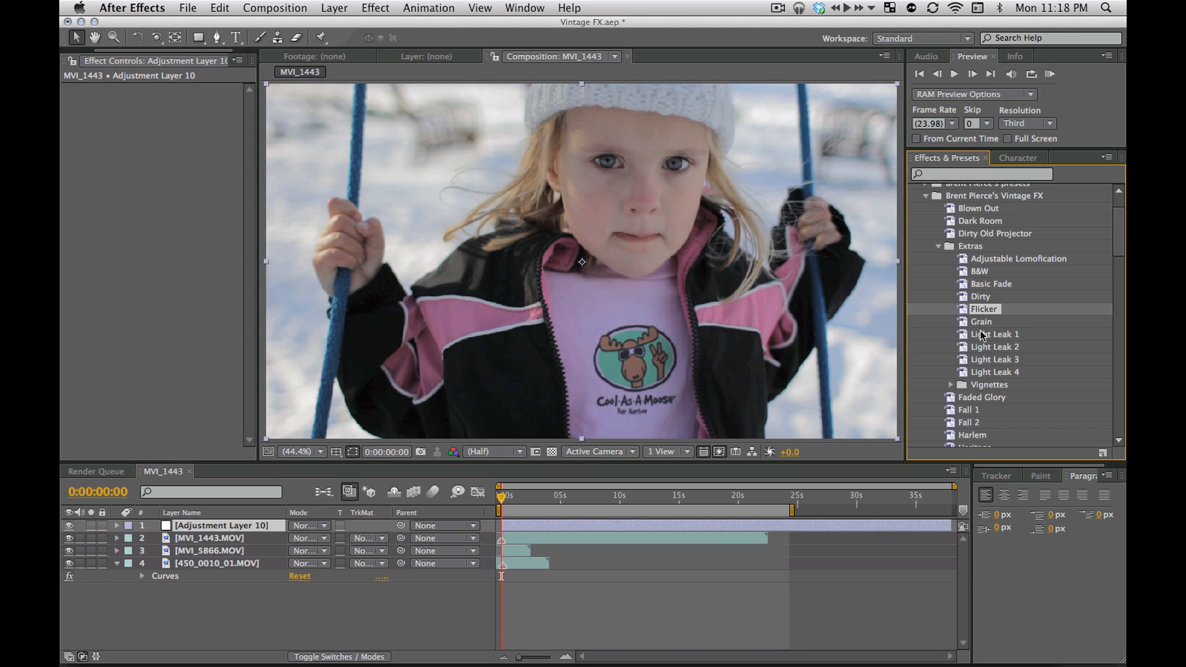
{"action": "left_click_drag", "start_coordinate": [984, 324], "coordinate": [847, 310]}
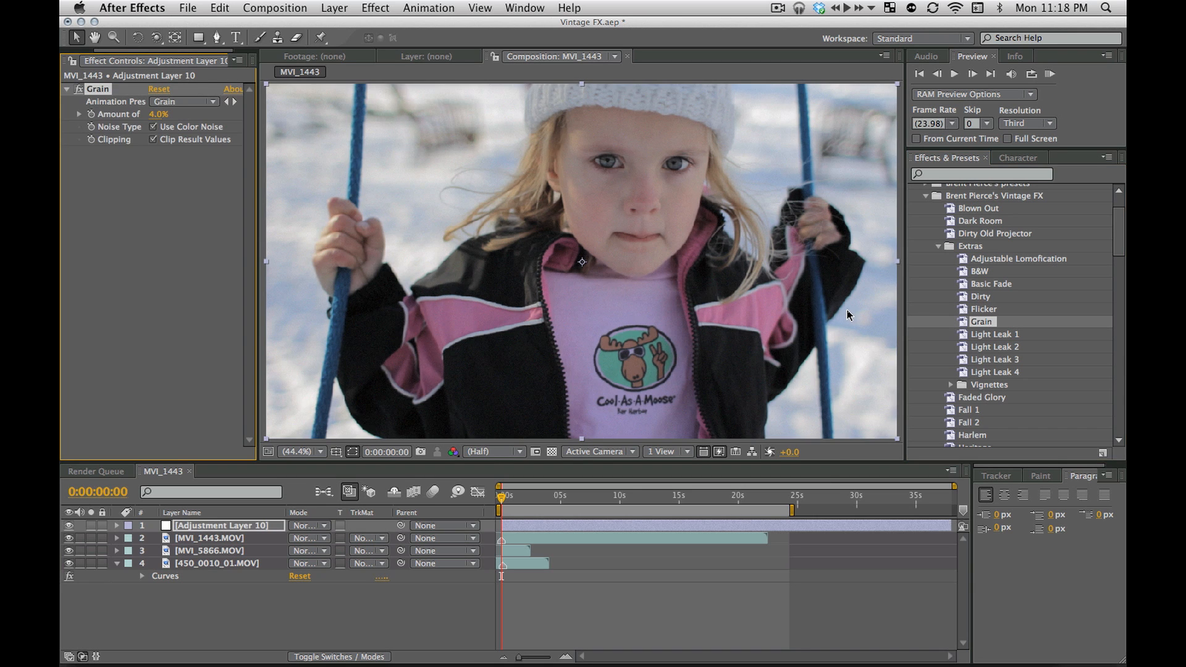
{"action": "key", "text": "super+z"}
Try the Light Leak 1, Light Leak 2 and Light Leak 4 presets on the adjustment layer, undoing each one
{"action": "left_click_drag", "start_coordinate": [990, 334], "coordinate": [484, 132]}
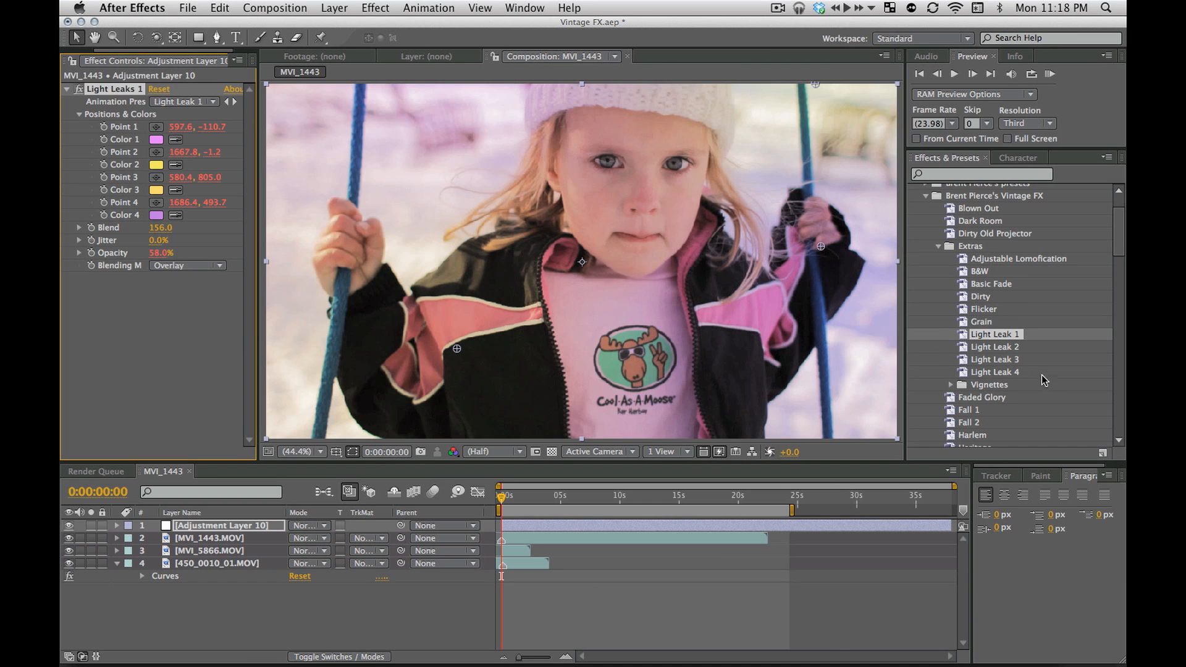
{"action": "key", "text": "super+z"}
{"action": "left_click_drag", "start_coordinate": [995, 347], "coordinate": [777, 339]}
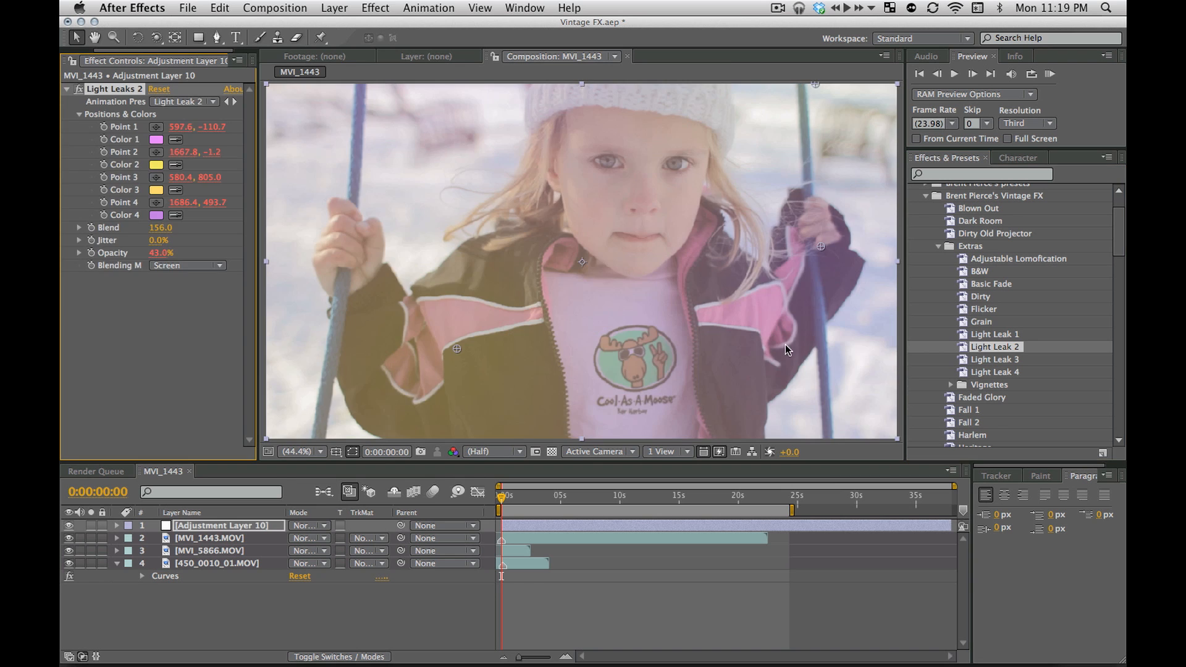
{"action": "key", "text": "super+z"}
{"action": "left_click_drag", "start_coordinate": [980, 374], "coordinate": [819, 340]}
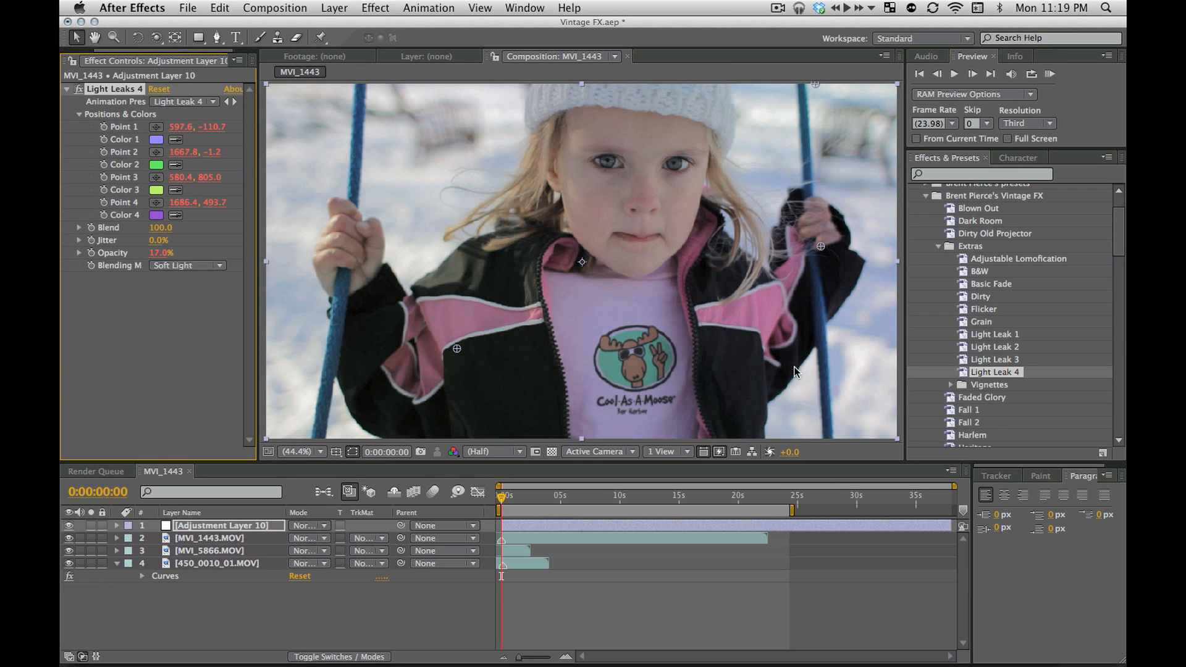
{"action": "key", "text": "super+z"}
Expand the Vignettes folder and try the Vignette-light preset on the adjustment layer, undoing it
{"action": "left_click", "coordinate": [950, 387]}
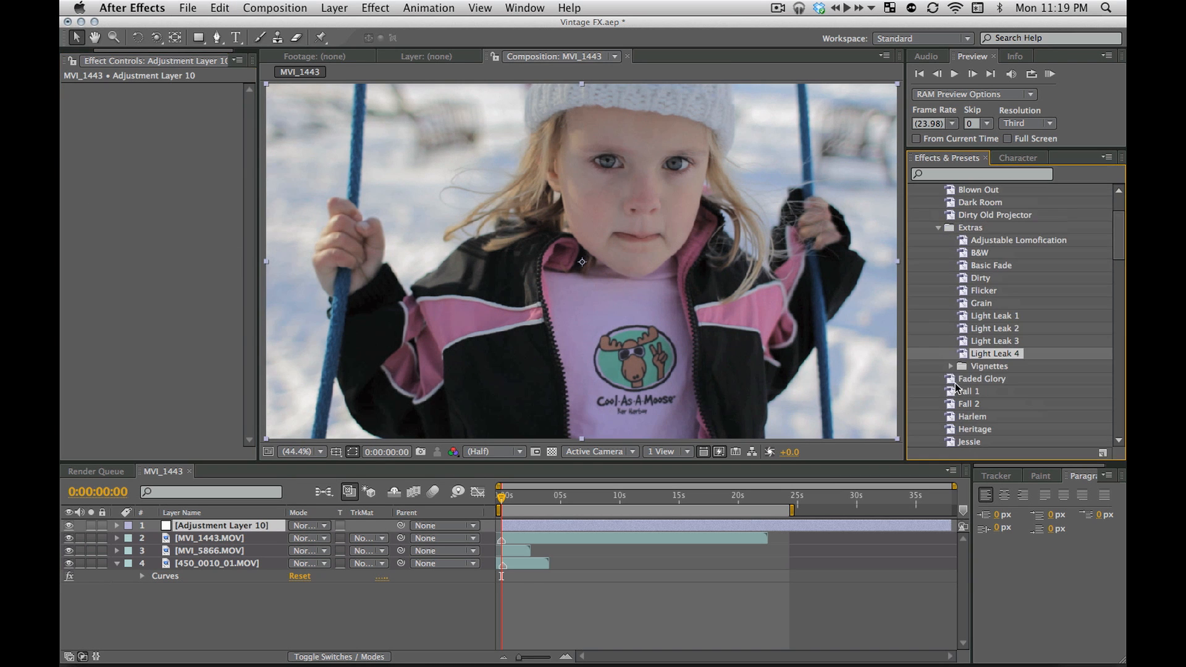
{"action": "left_click", "coordinate": [951, 385]}
{"action": "scroll", "coordinate": [989, 369], "scroll_direction": "down", "scroll_amount": 3}
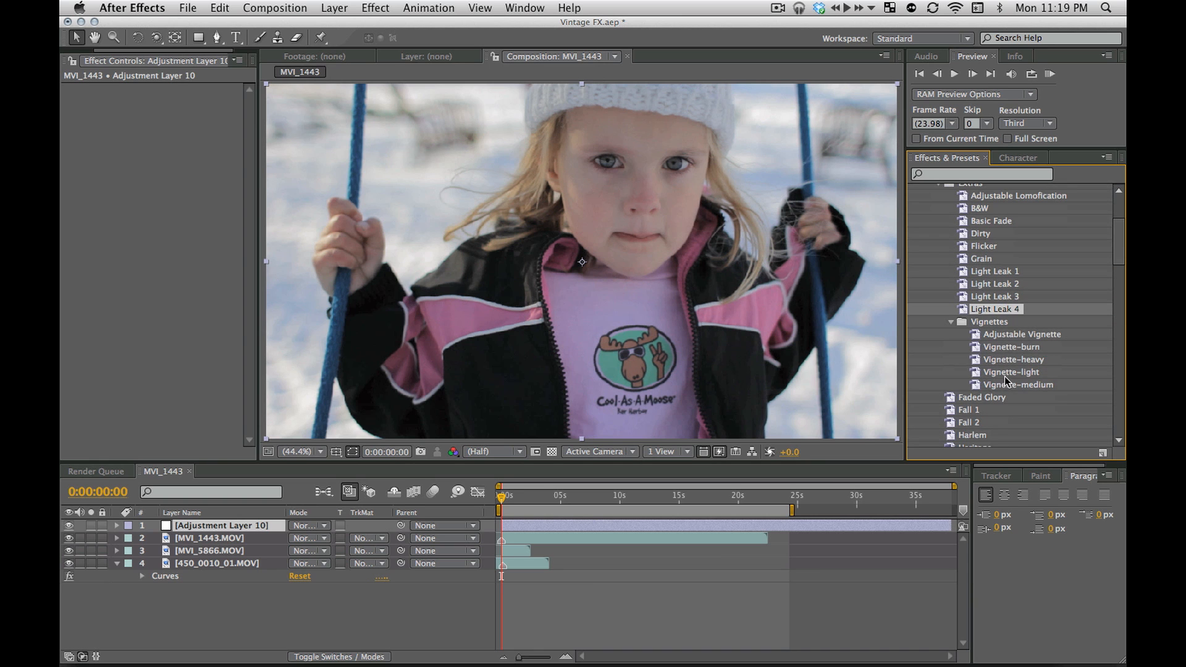
{"action": "left_click_drag", "start_coordinate": [1016, 373], "coordinate": [806, 332]}
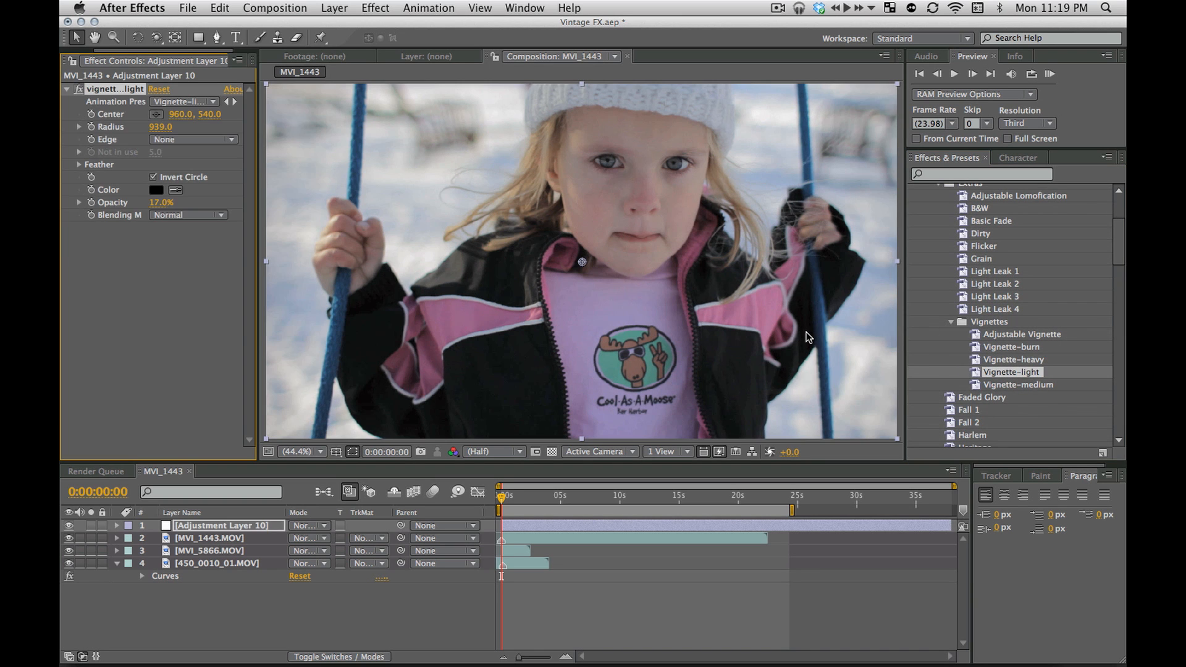
{"action": "key", "text": "super+z"}
Try the Vignette-medium, Vignette-heavy and Vignette-burn presets on the adjustment layer, undoing each one
{"action": "left_click_drag", "start_coordinate": [1003, 384], "coordinate": [826, 346]}
{"action": "key", "text": "super+z"}
{"action": "left_click_drag", "start_coordinate": [997, 361], "coordinate": [847, 351]}
{"action": "key", "text": "super+z"}
{"action": "left_click_drag", "start_coordinate": [1006, 347], "coordinate": [795, 334]}
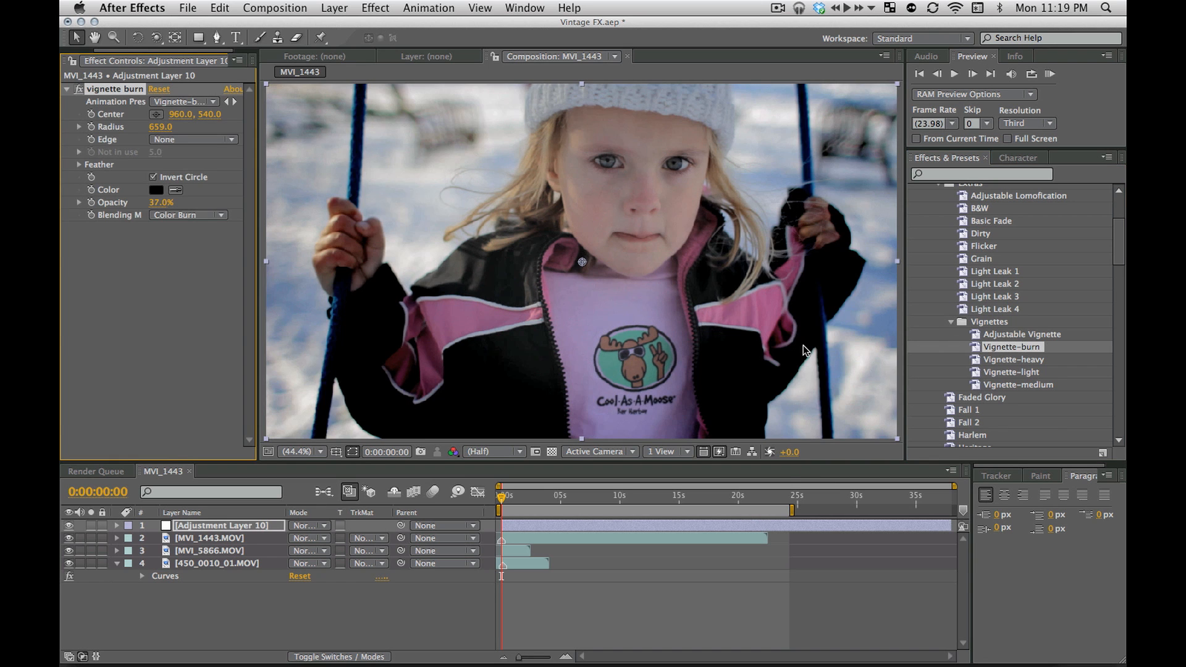
{"action": "key", "text": "super+z"}
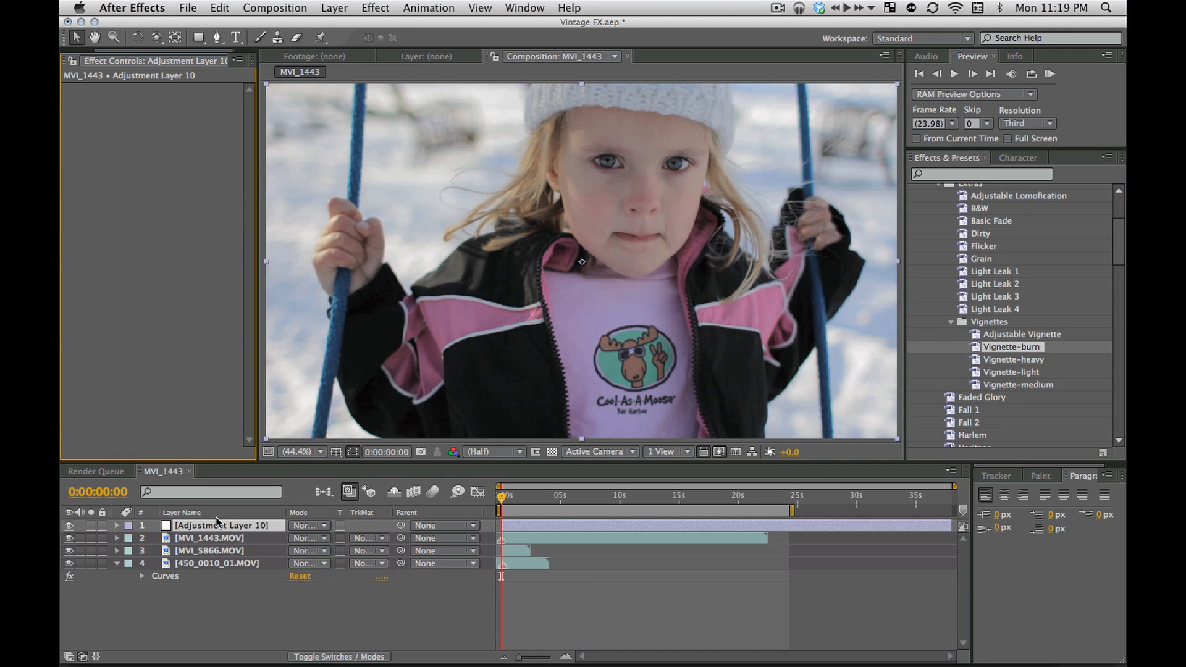
Hide the MVI_1443.MOV and MVI_5866.MOV layers and try Vignette-burn over the 450_0010_01.MOV clip, deleting the effect
{"action": "left_click_drag", "start_coordinate": [70, 538], "coordinate": [70, 551]}
{"action": "double_click", "coordinate": [975, 348]}
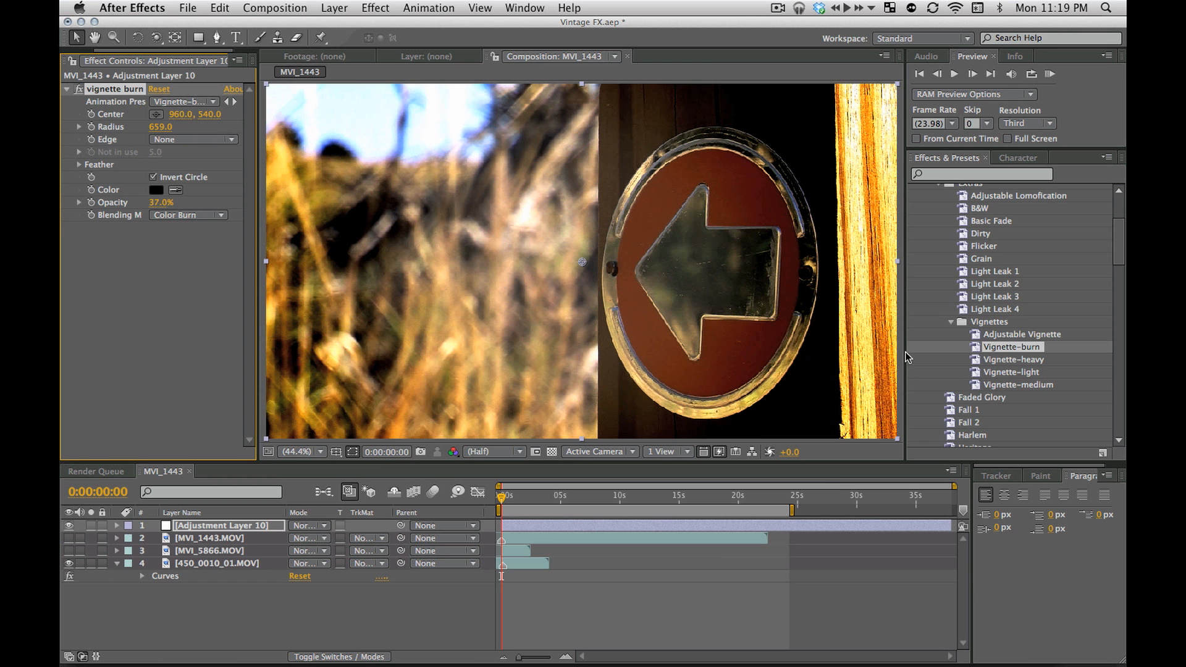
{"action": "key", "text": "Delete"}
Apply the Adjustable Vignette preset to the adjustment layer
{"action": "left_click", "coordinate": [1046, 336]}
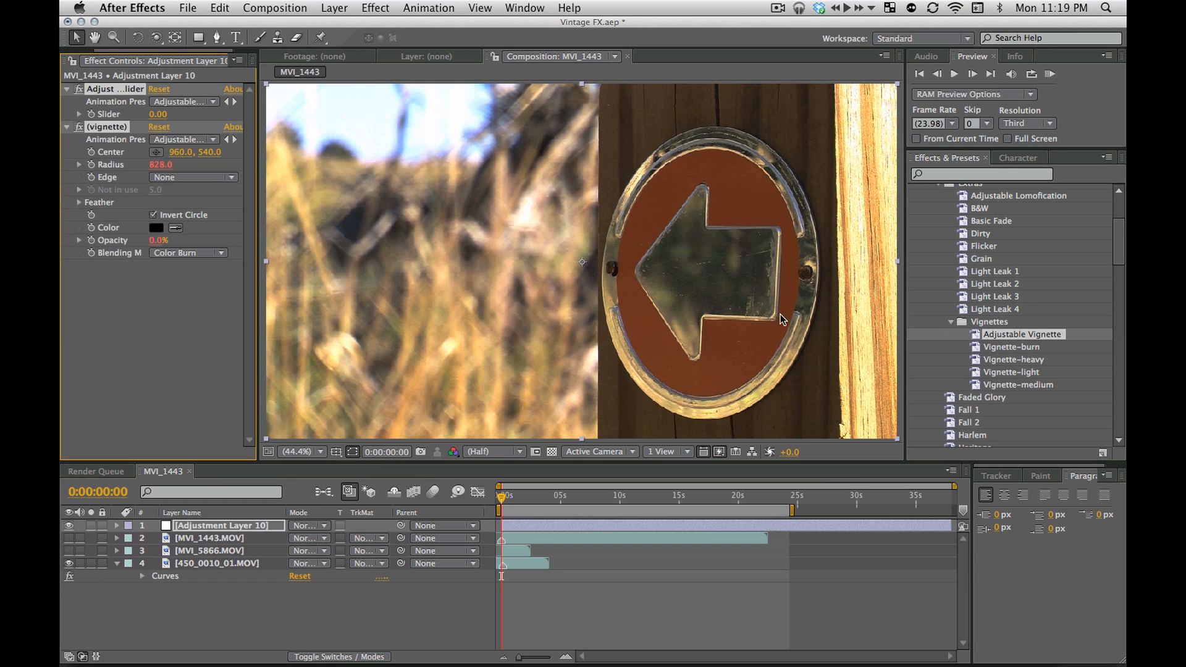
Collapse the vignette effect's settings and raise the Adjustable Vignette slider to 38.37 on the adjustment layer
{"action": "left_click", "coordinate": [171, 292]}
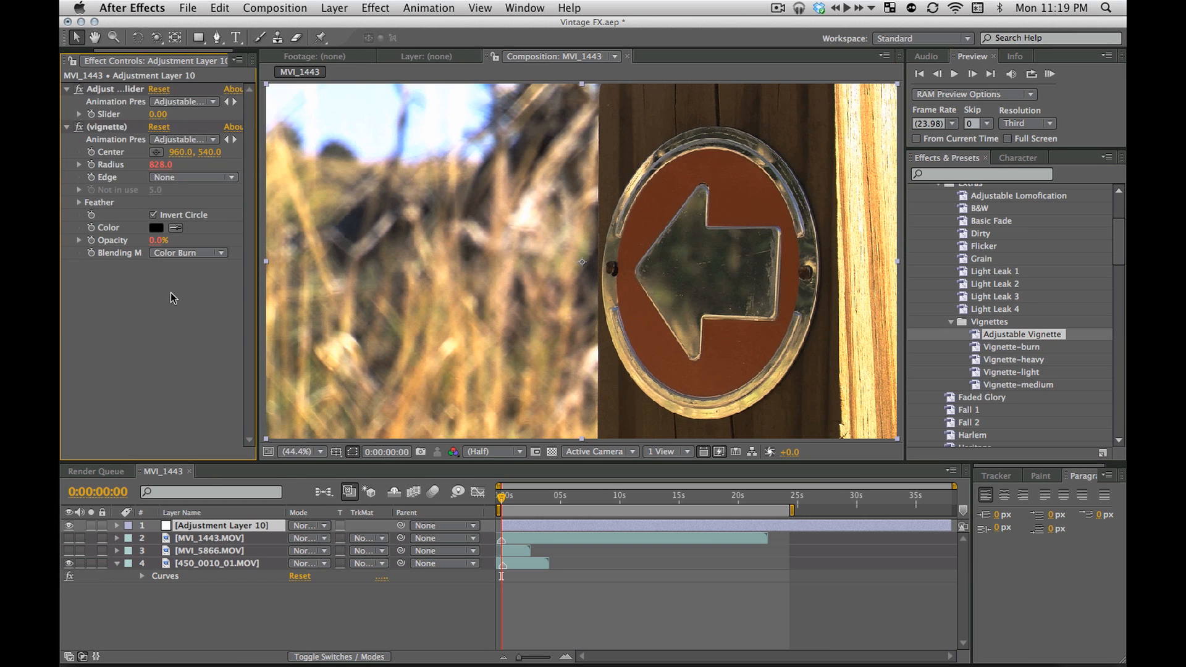
{"action": "left_click", "coordinate": [67, 127]}
{"action": "left_click", "coordinate": [79, 114]}
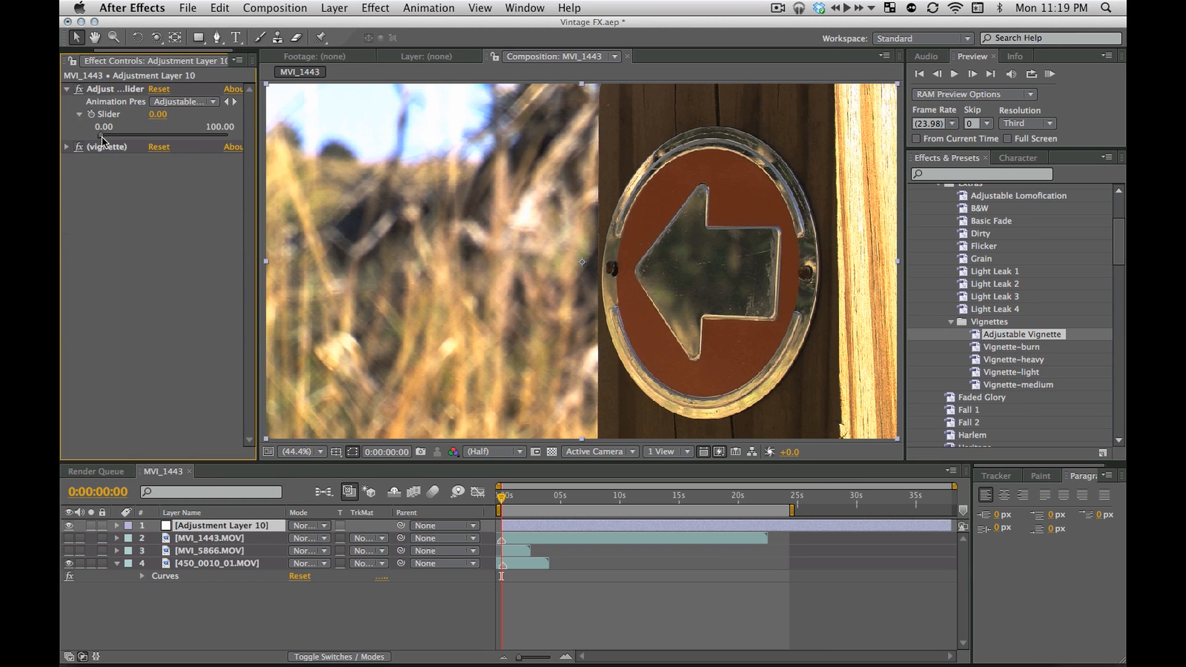
{"action": "left_click_drag", "start_coordinate": [102, 137], "coordinate": [148, 133]}
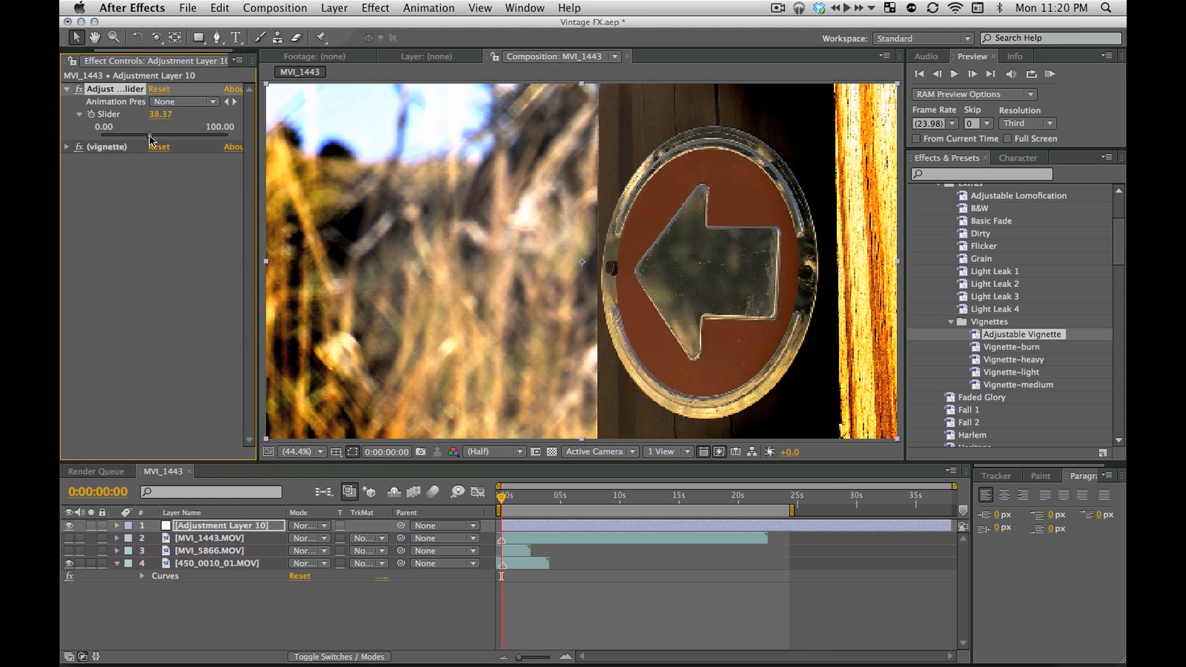
Delete both Adjustable Vignette effects, the slider control and the vignette, from the adjustment layer
{"action": "left_click", "coordinate": [149, 214]}
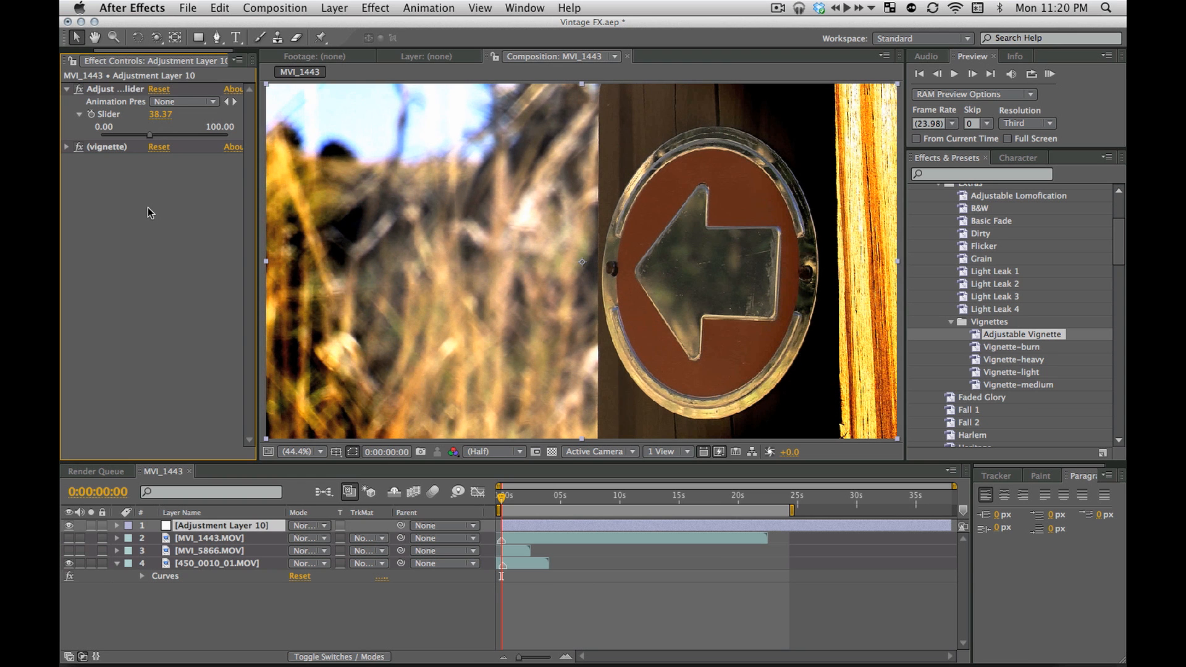
{"action": "key", "text": "super+a"}
{"action": "key", "text": "Delete"}
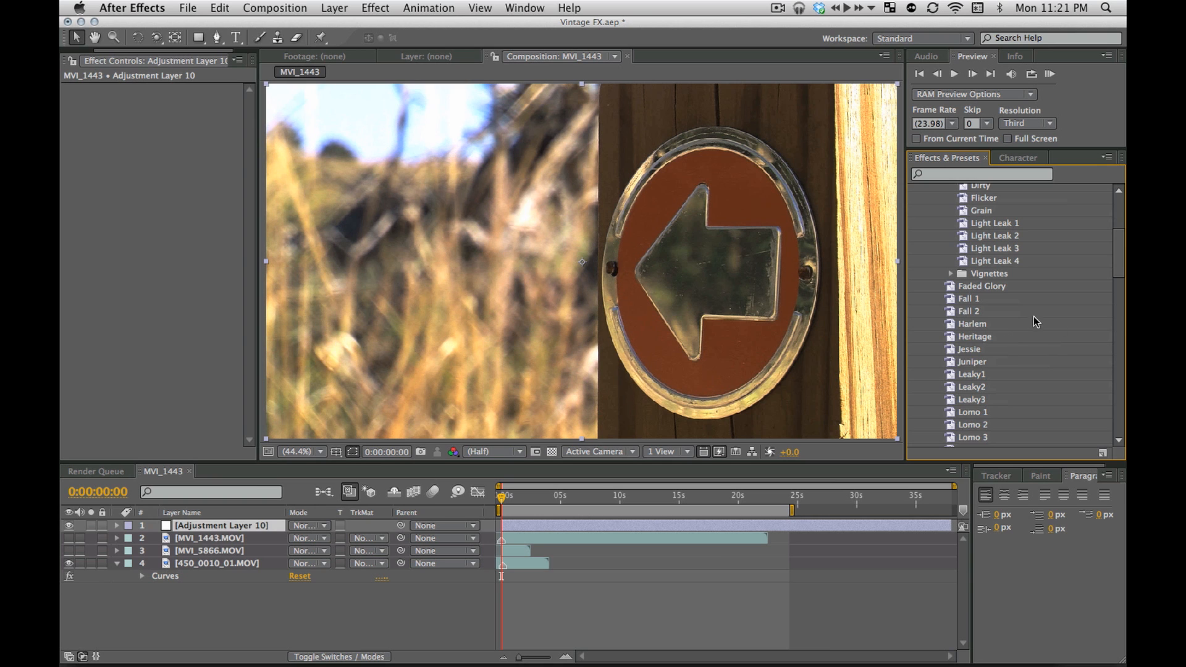
Examine the full list of Vintage FX presets in a maximized view, and restore the normal workspace layout
{"action": "key", "text": "grave"}
{"action": "scroll", "coordinate": [236, 320], "scroll_direction": "up", "scroll_amount": 10}
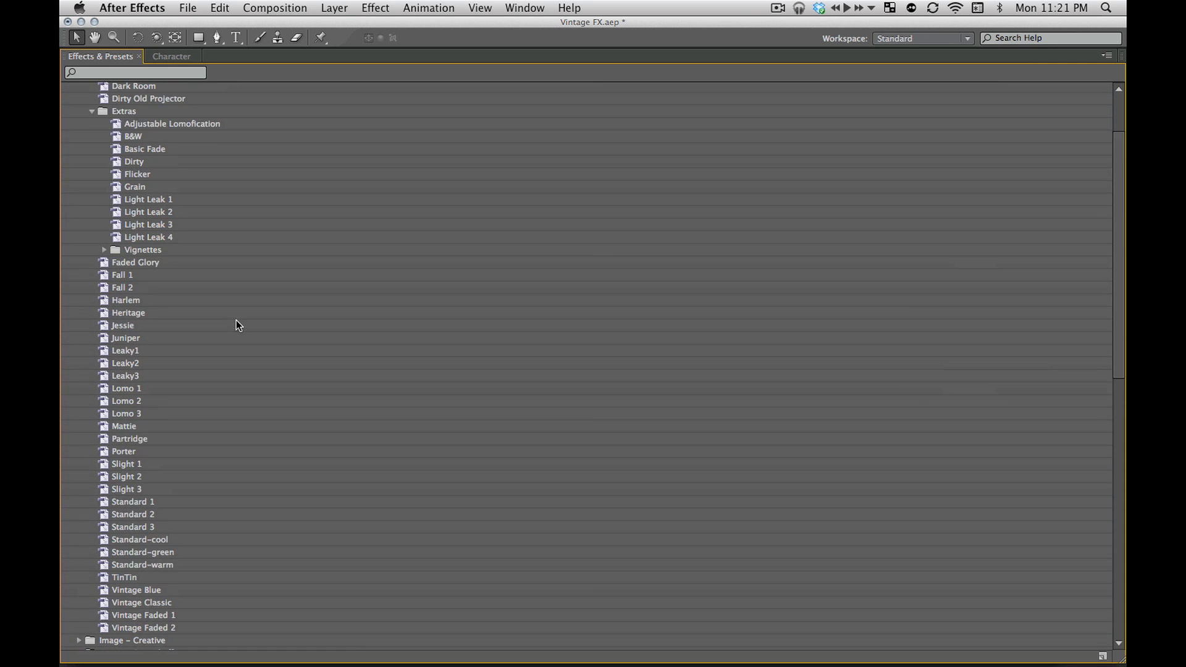
{"action": "scroll", "coordinate": [236, 312], "scroll_direction": "down", "scroll_amount": 5}
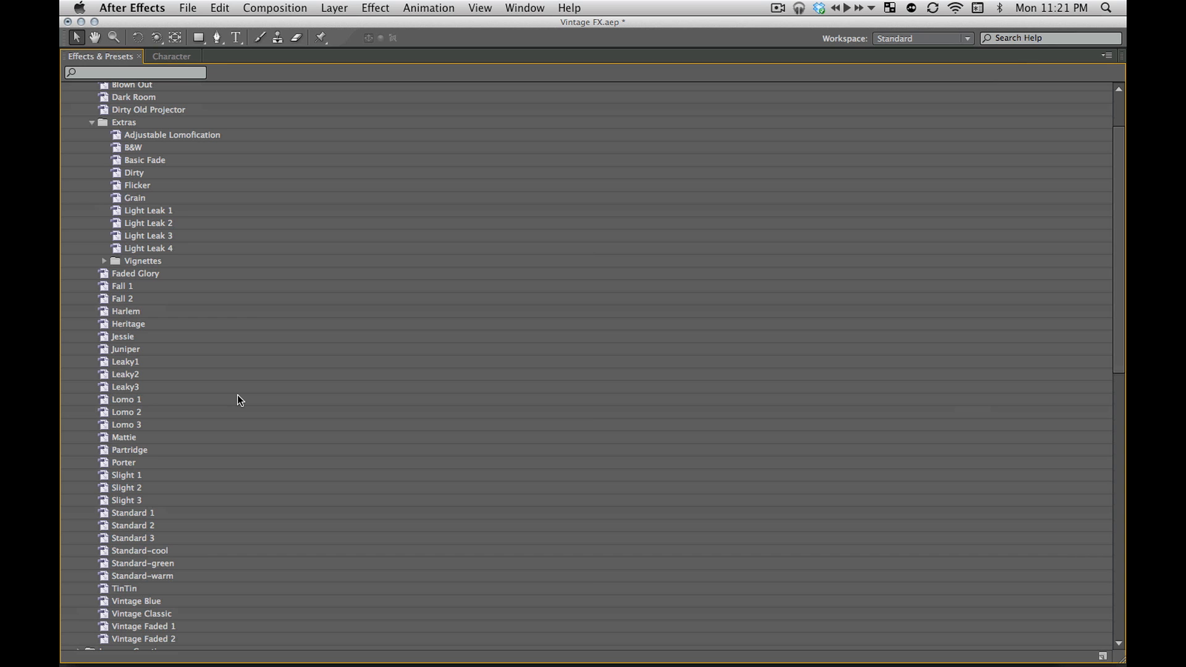
{"action": "scroll", "coordinate": [241, 455], "scroll_direction": "up", "scroll_amount": 3}
{"action": "scroll", "coordinate": [255, 457], "scroll_direction": "down", "scroll_amount": 3}
{"action": "scroll", "coordinate": [201, 351], "scroll_direction": "up", "scroll_amount": 1}
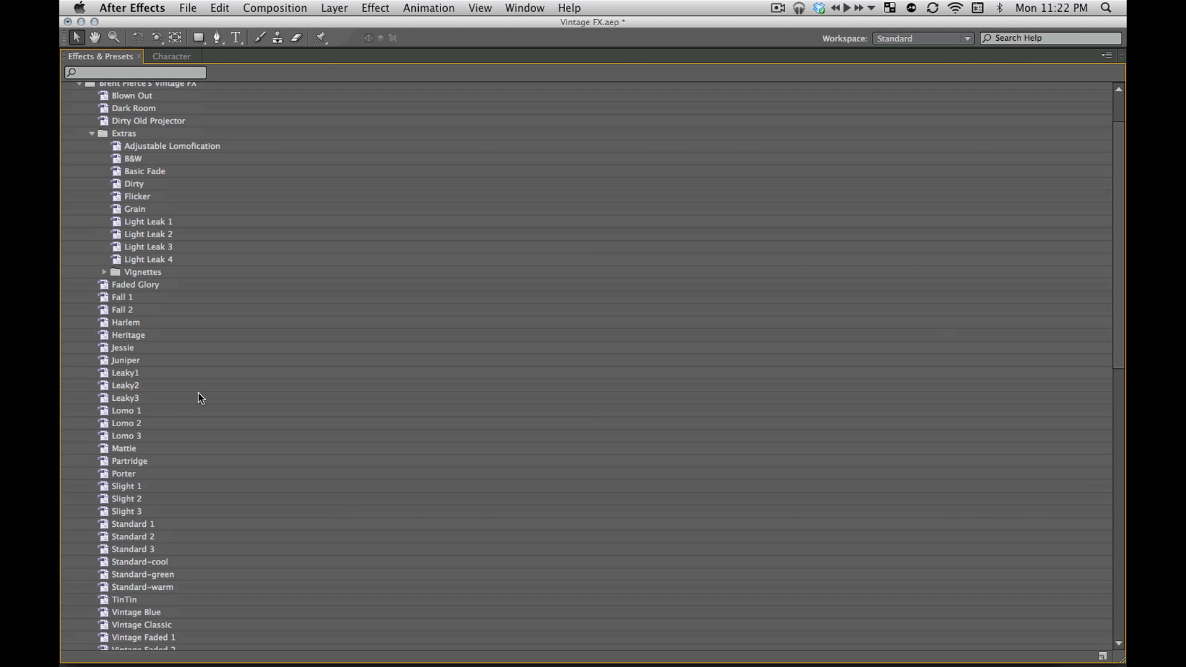
{"action": "key", "text": "grave"}
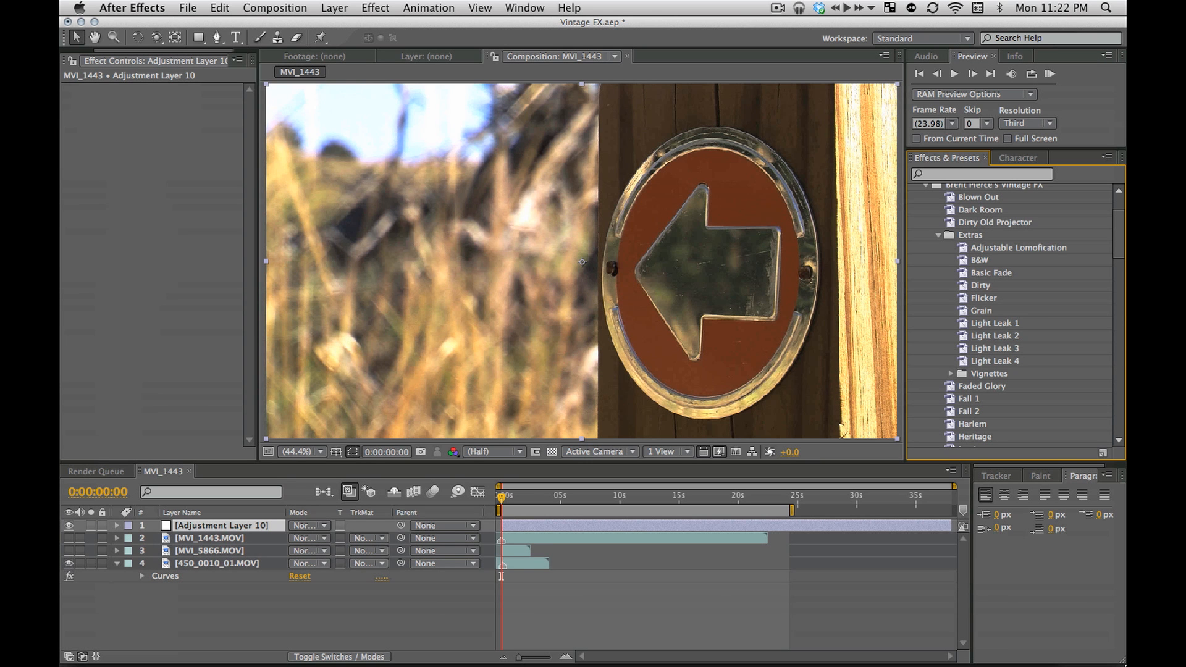